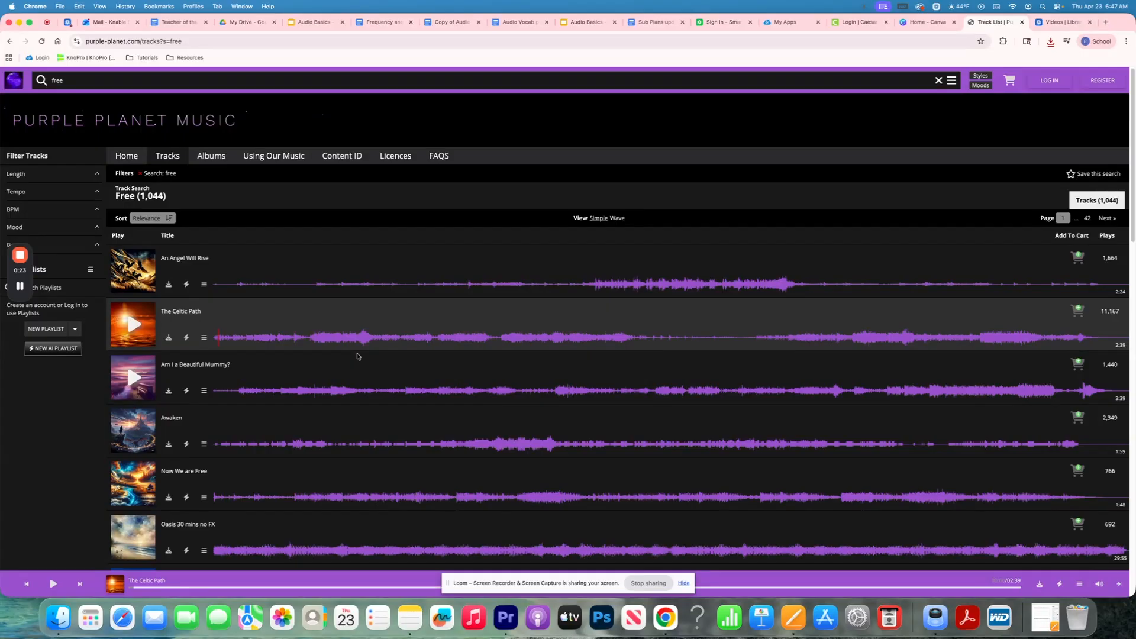
- Download The Celtic Path from Purple Planet Music as an mp3 file
click(168, 339)
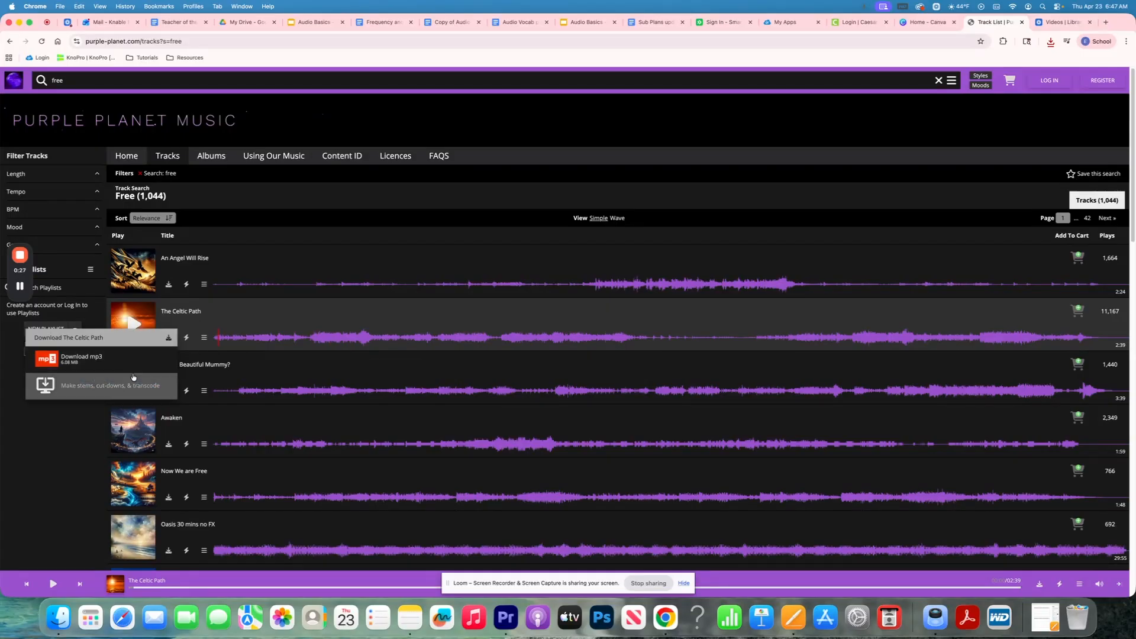
click(122, 365)
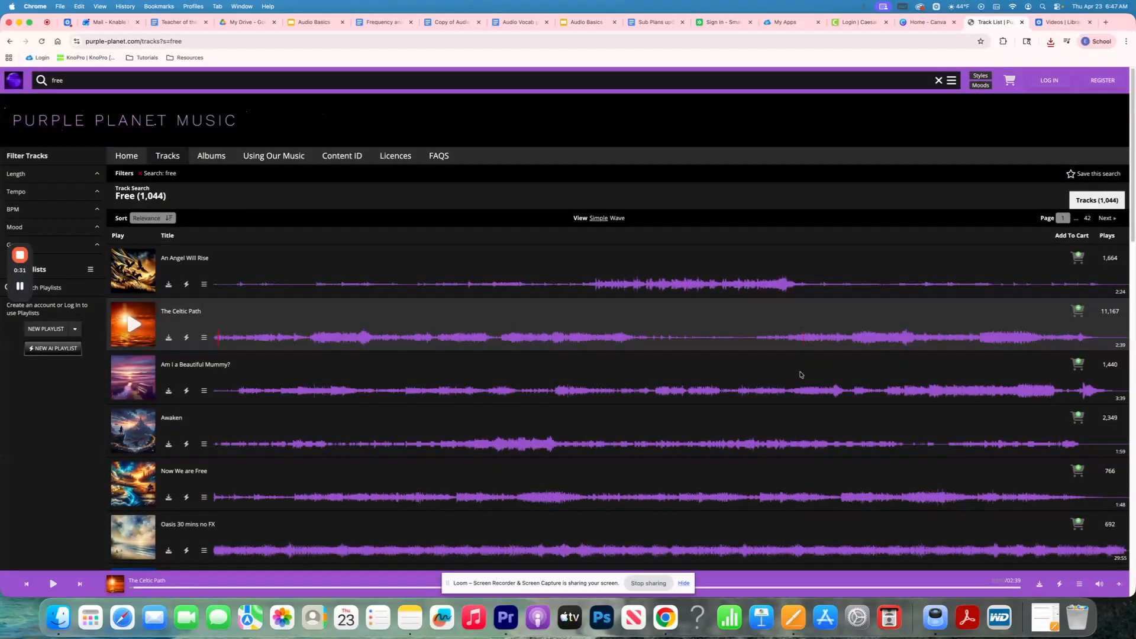
- Create a new Premiere Pro project named 'Audio Practice' and choose its save location
click(505, 617)
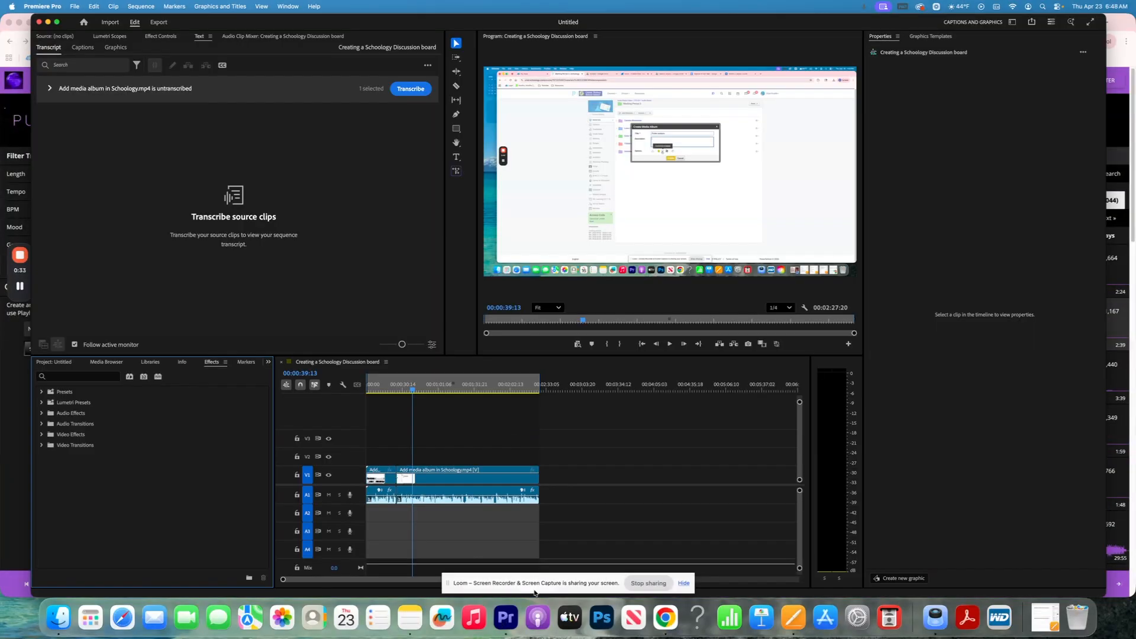
click(80, 7)
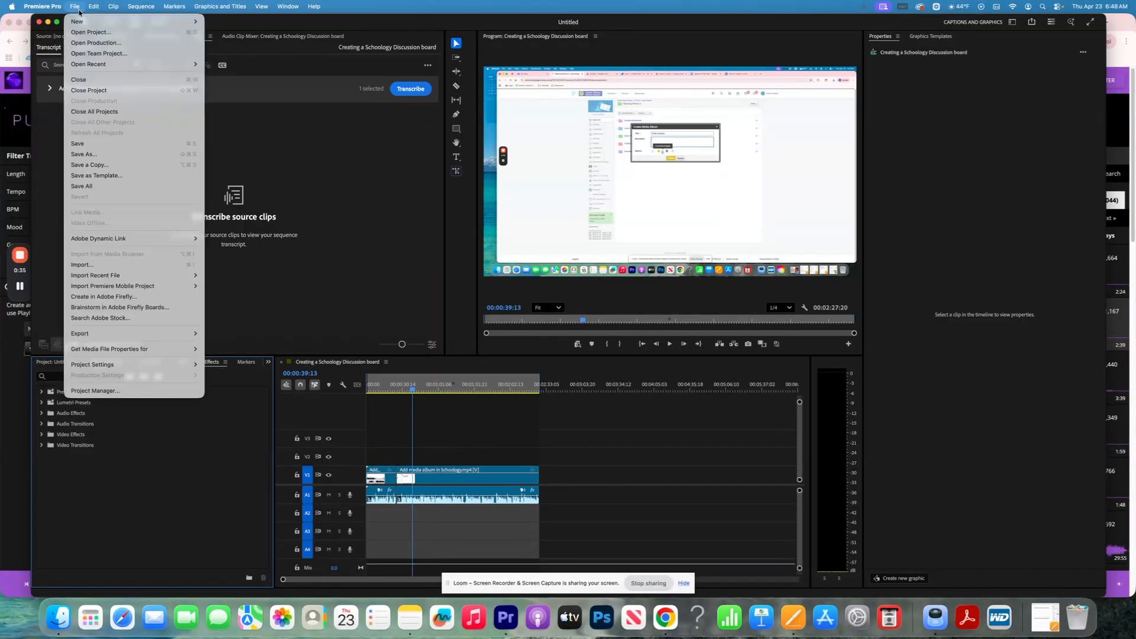
mouse_move(85, 21)
click(228, 21)
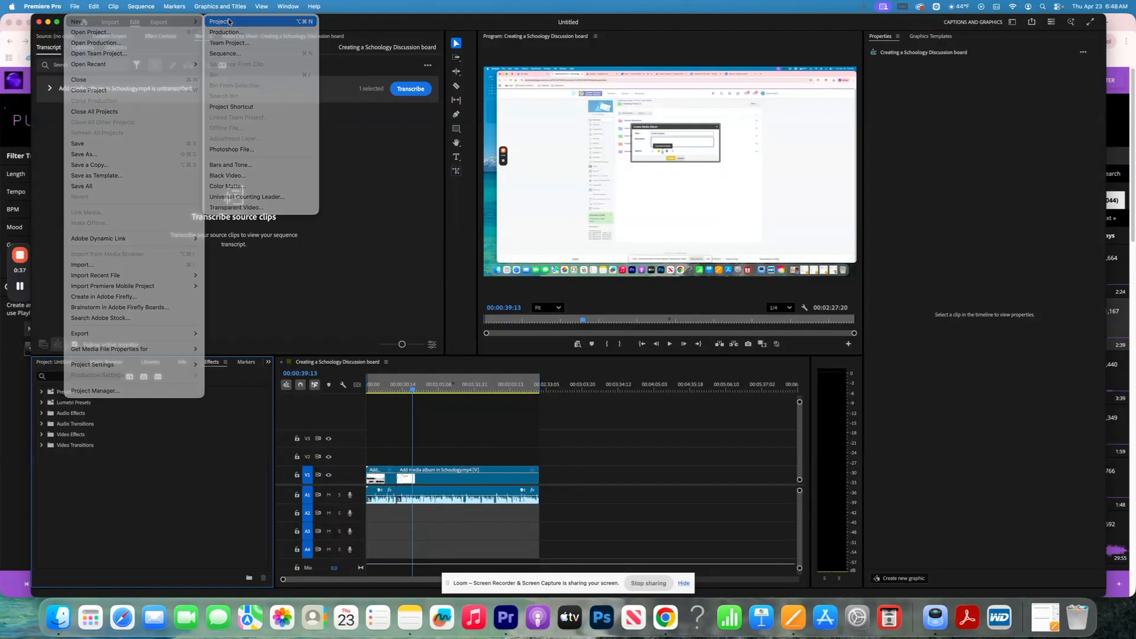
text(Audio Practice)
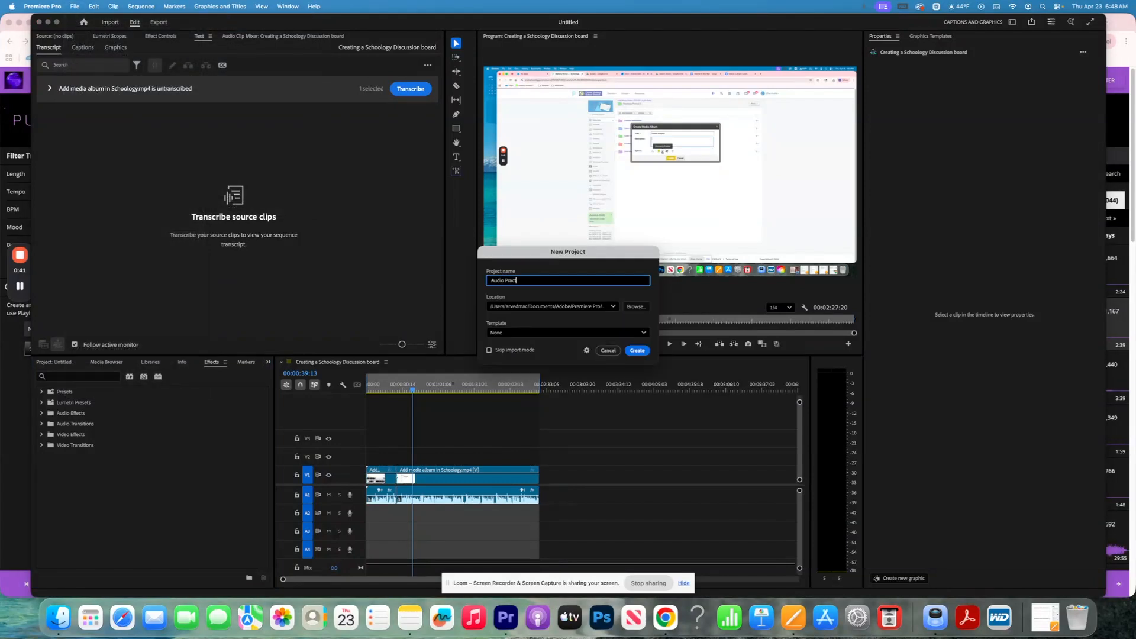
click(644, 307)
click(541, 388)
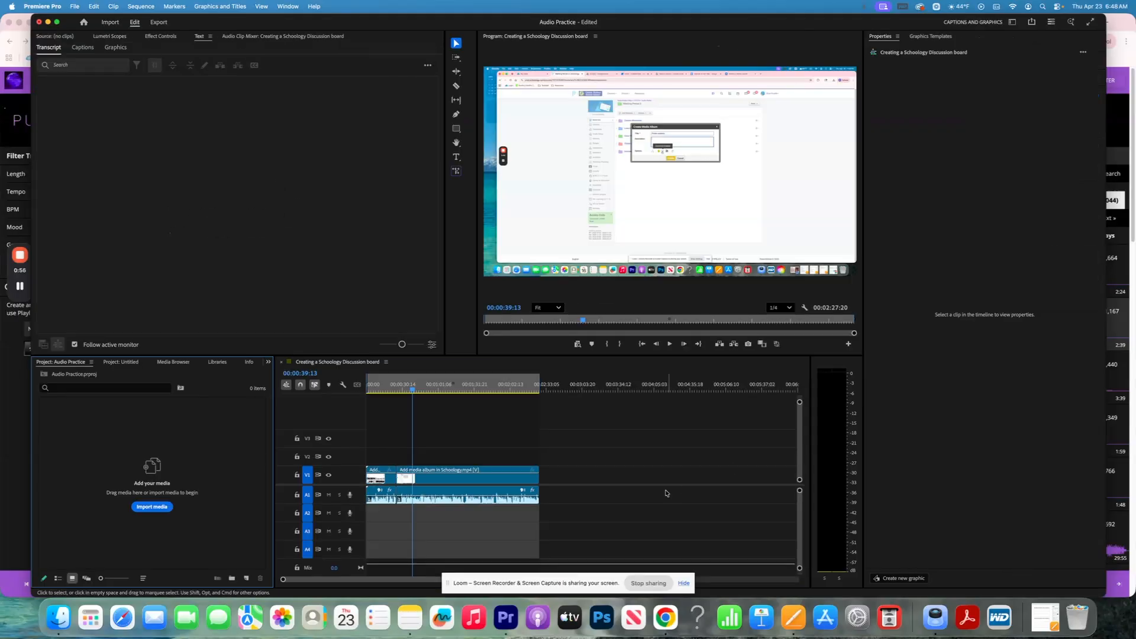
- Close the old sequence, create a new Sequence 01, and open the import browser
click(281, 362)
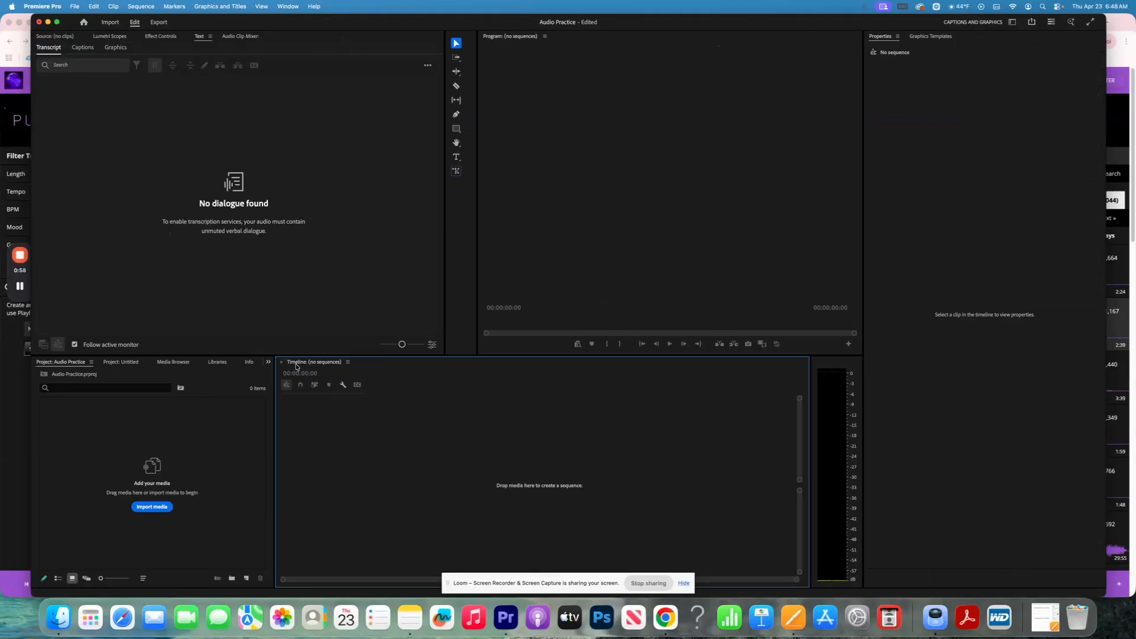
click(78, 7)
mouse_move(85, 23)
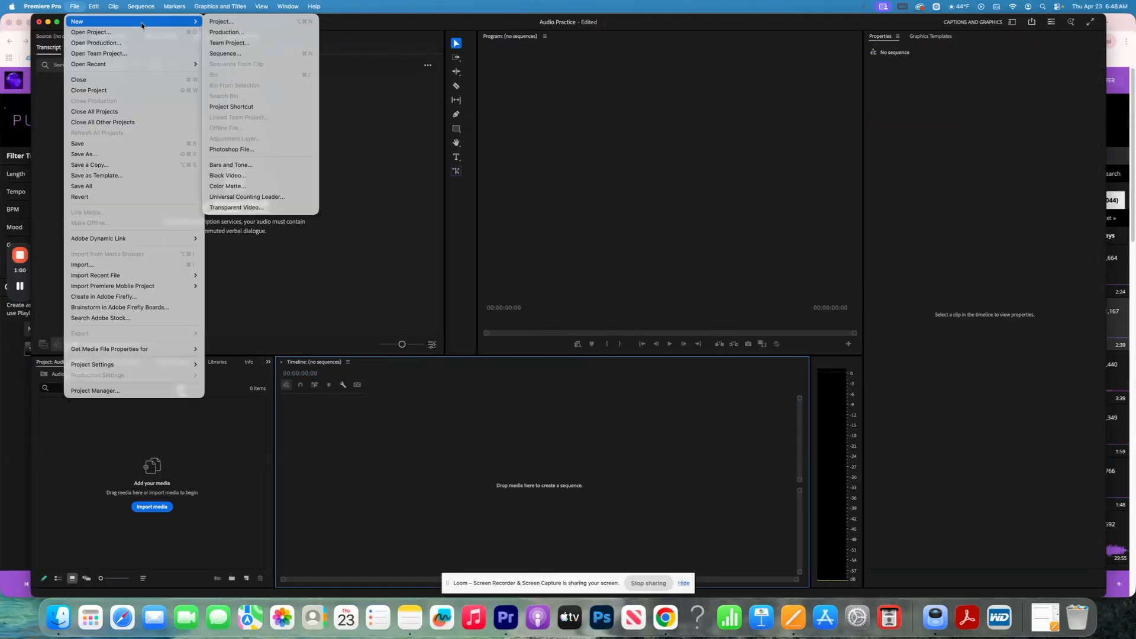
click(249, 55)
click(185, 490)
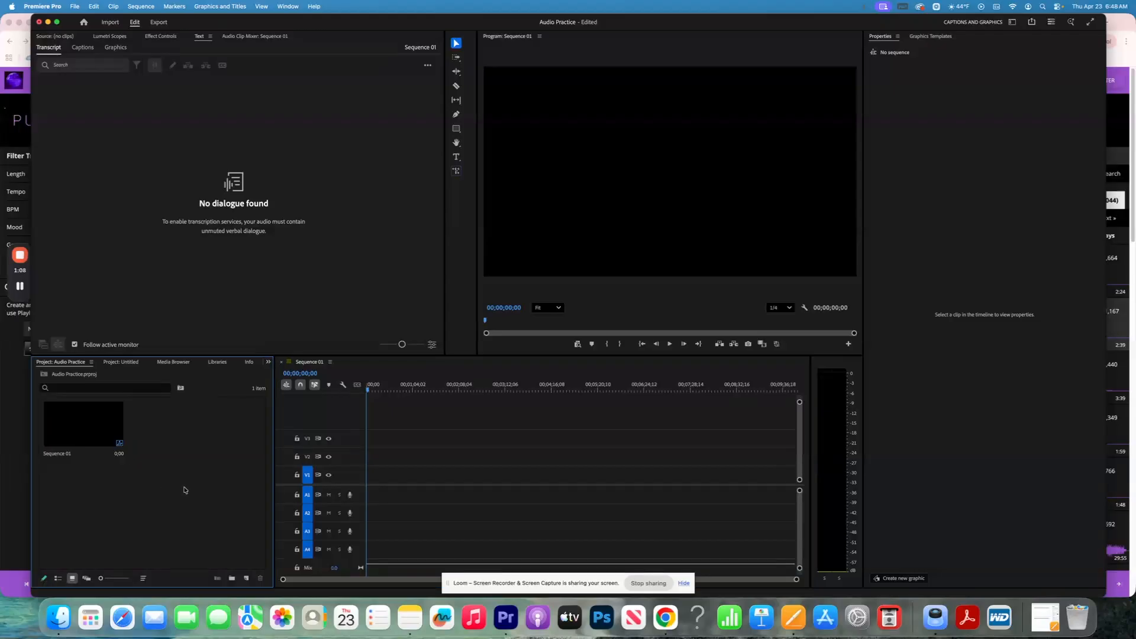
double_click(186, 489)
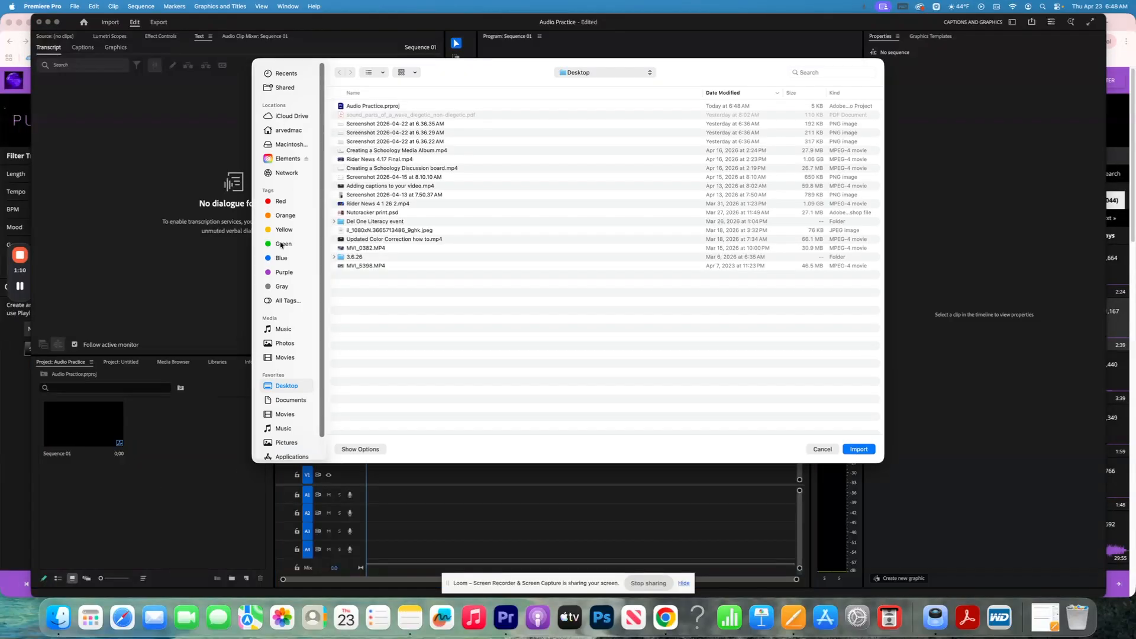
scroll(282, 243, down, 2)
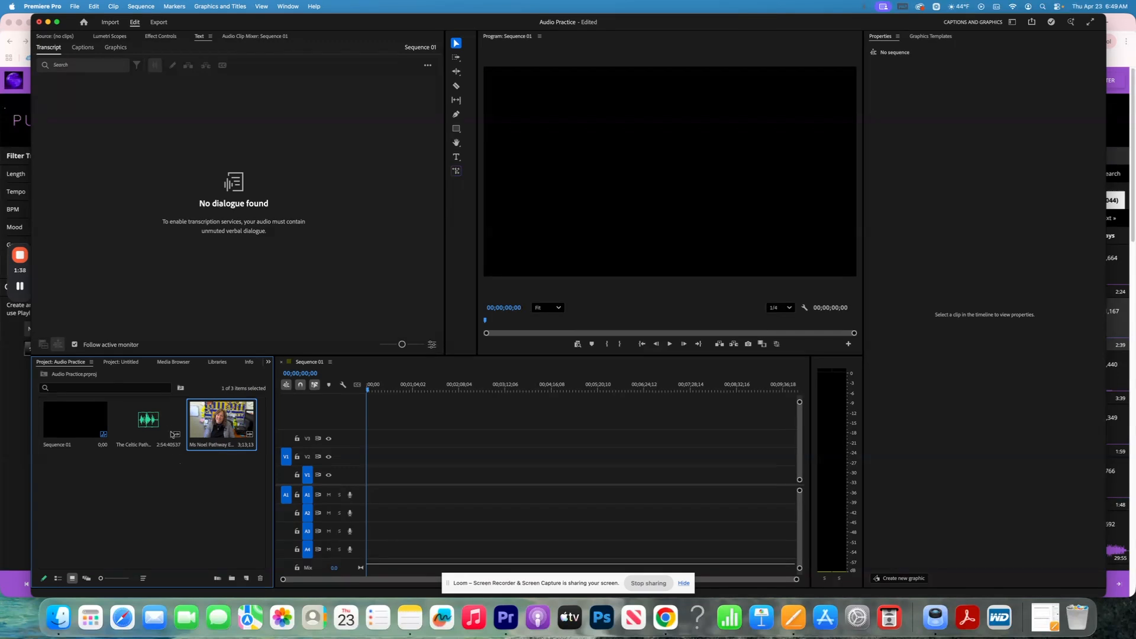
click(160, 430)
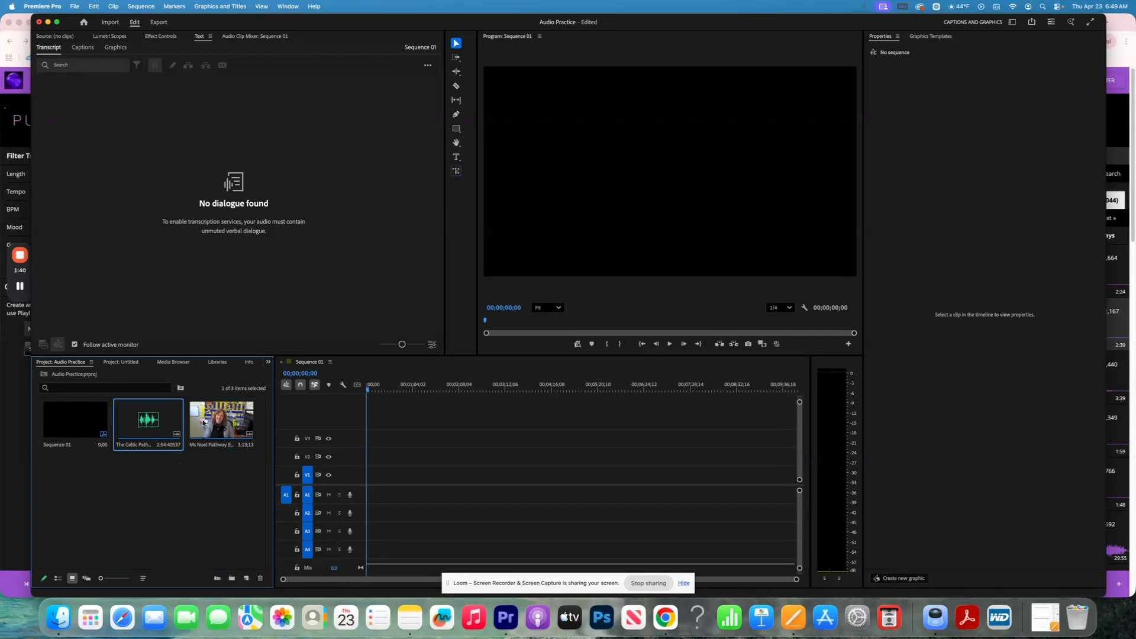
click(222, 422)
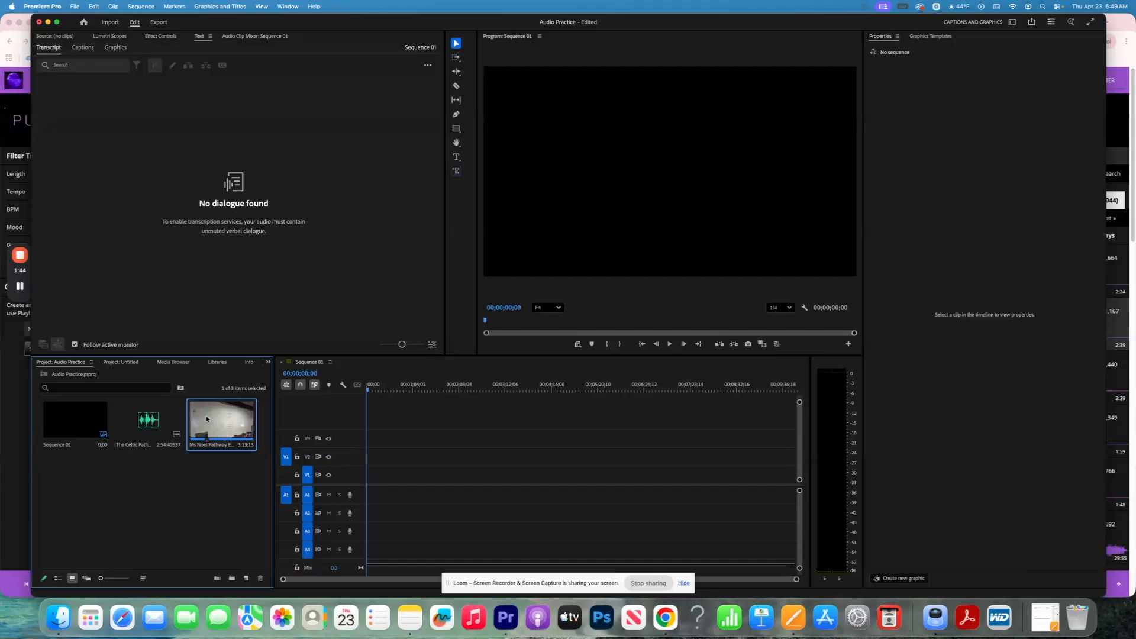
drag(206, 419, 368, 476)
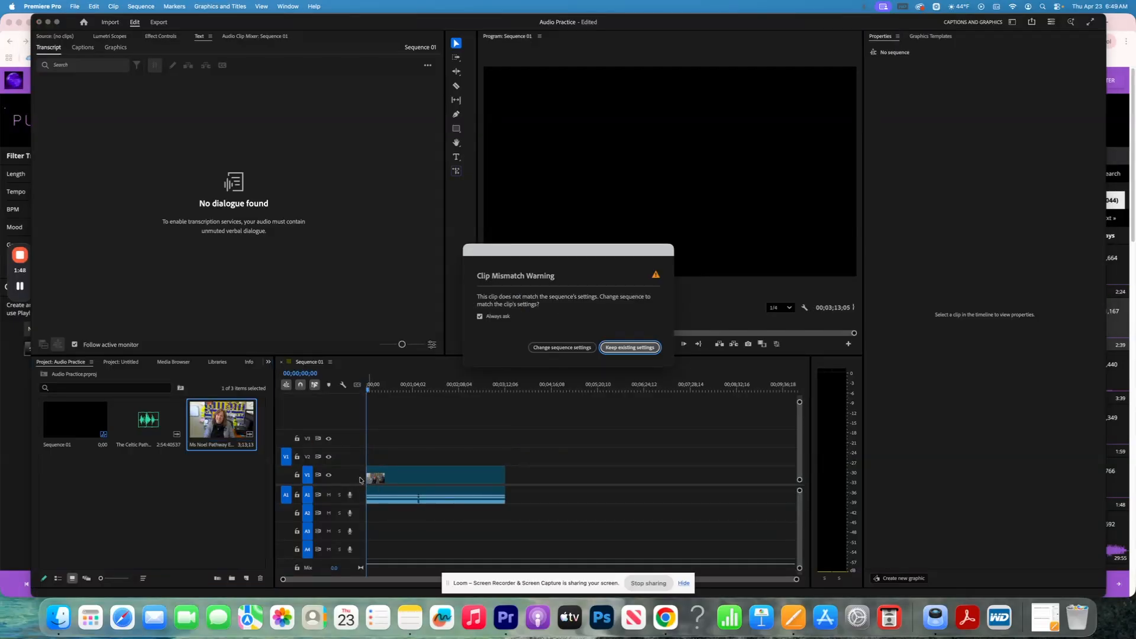
key(Return)
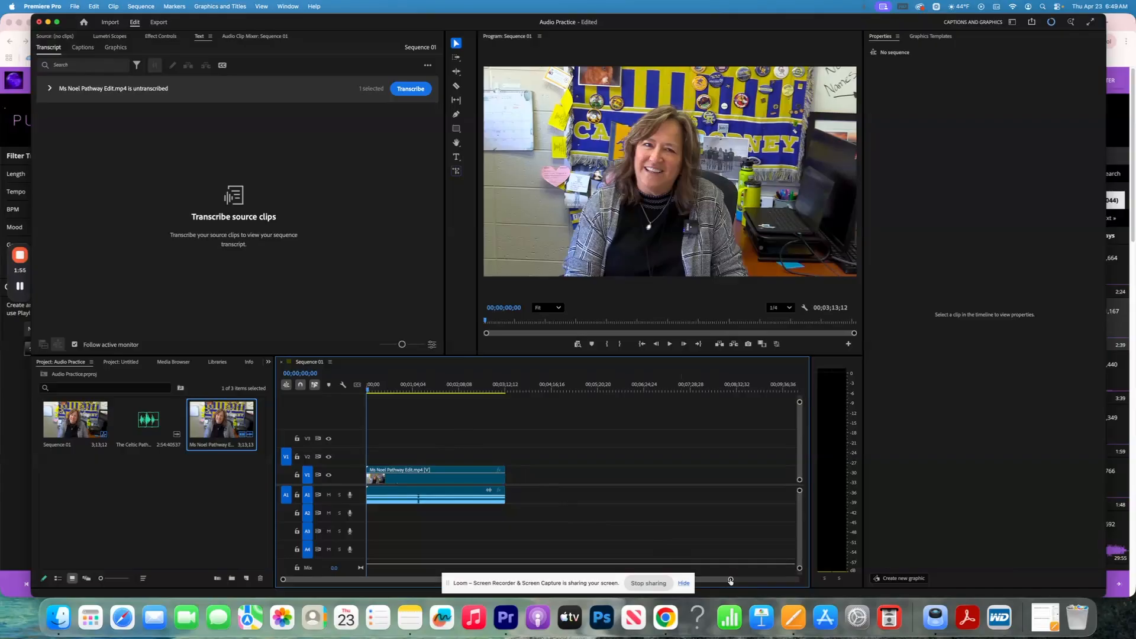
drag(730, 581, 763, 584)
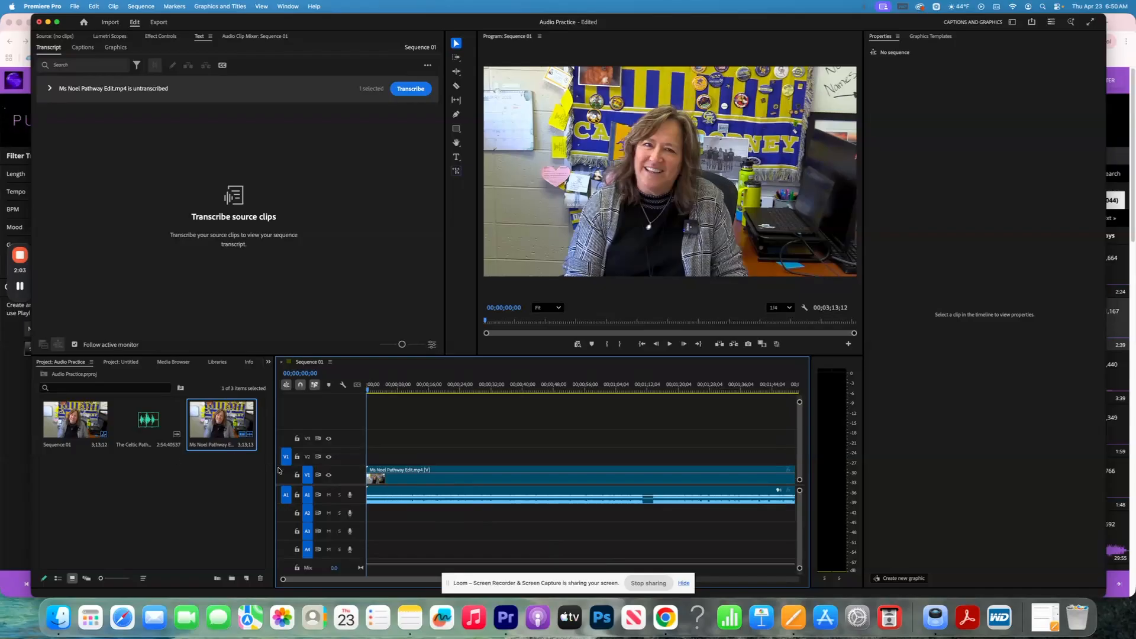
- Park the playhead at the 'Lets hear from the students!' title and enlarge Audio 1 and Audio 2
drag(369, 390, 644, 423)
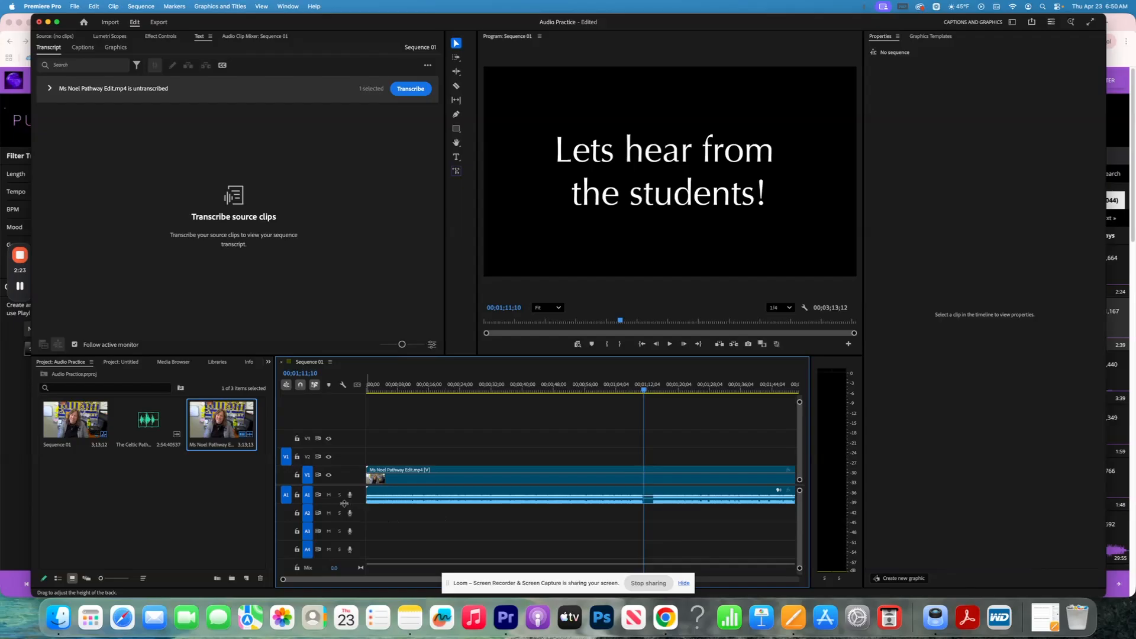
drag(342, 503, 344, 523)
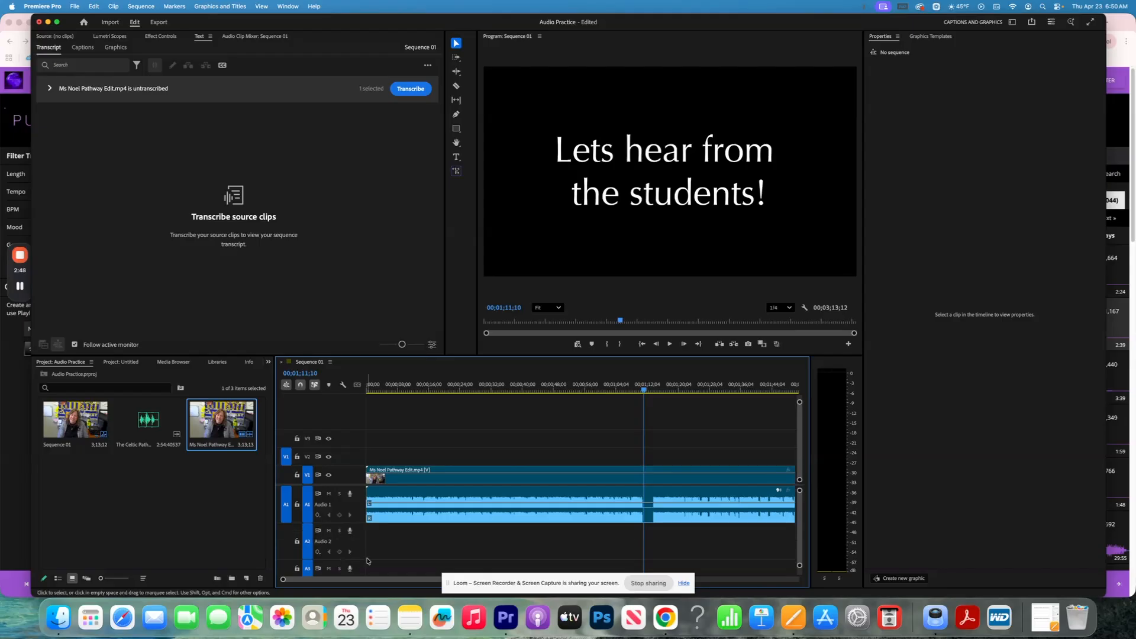
double_click(353, 534)
scroll(352, 537, up, 1)
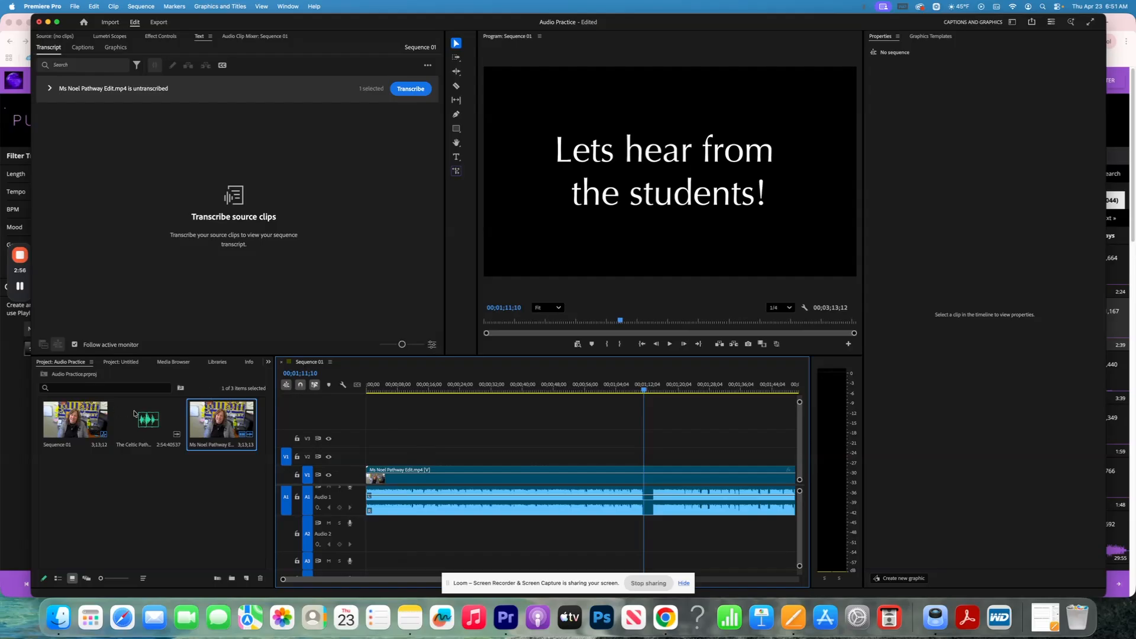
- Place The Celtic Path.mp3 on Audio 2 just before the students title, then play from earlier
drag(137, 418, 643, 524)
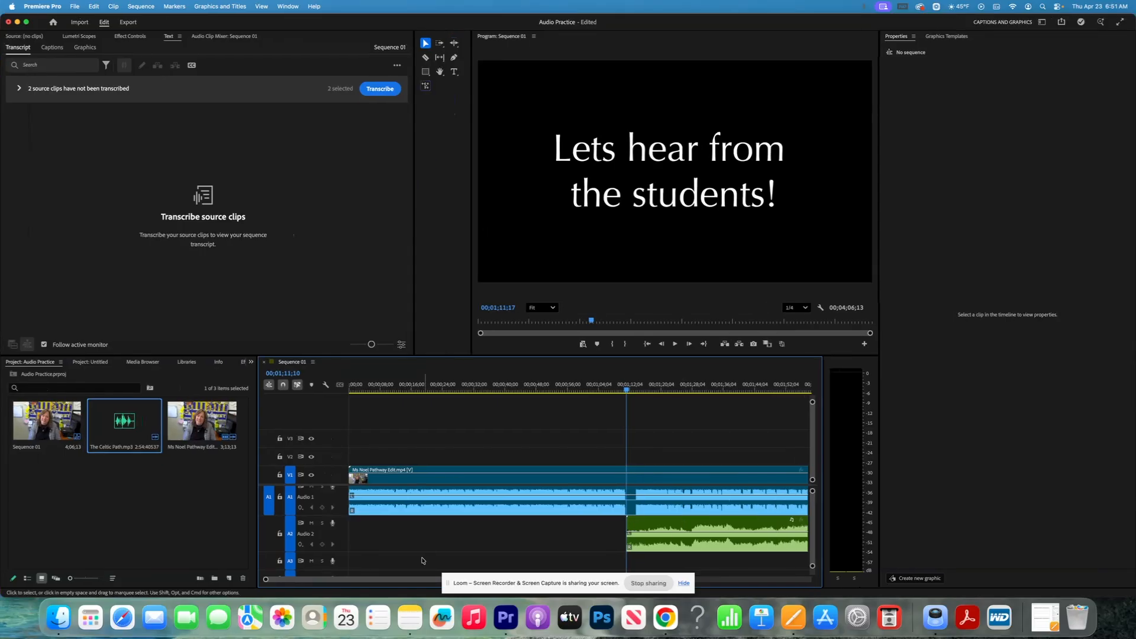
drag(265, 580, 320, 582)
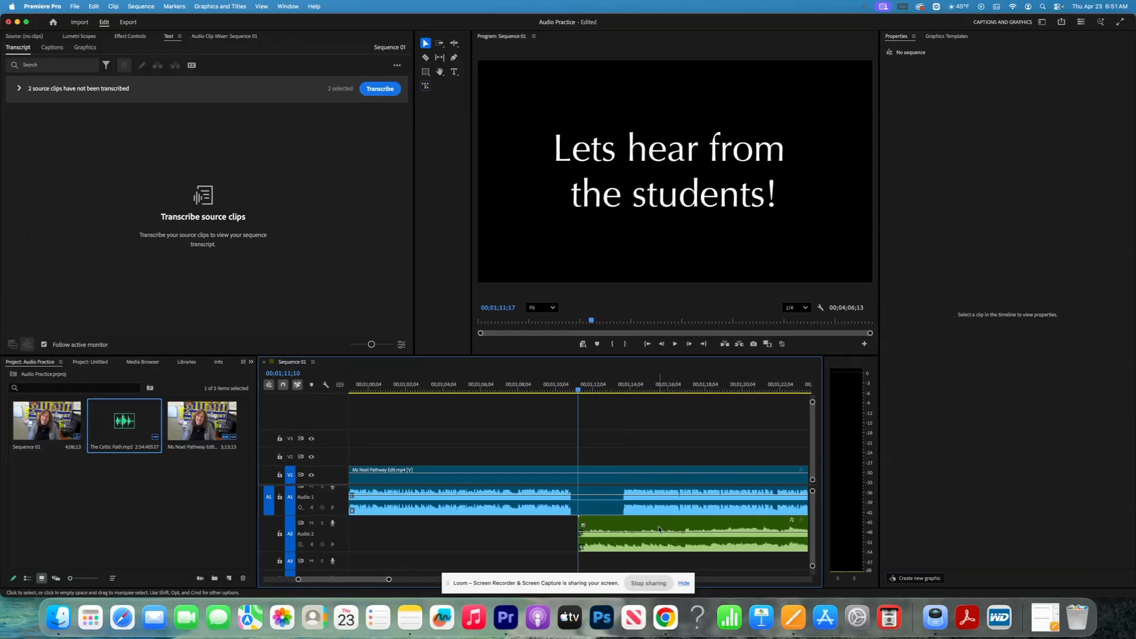
drag(655, 524, 595, 527)
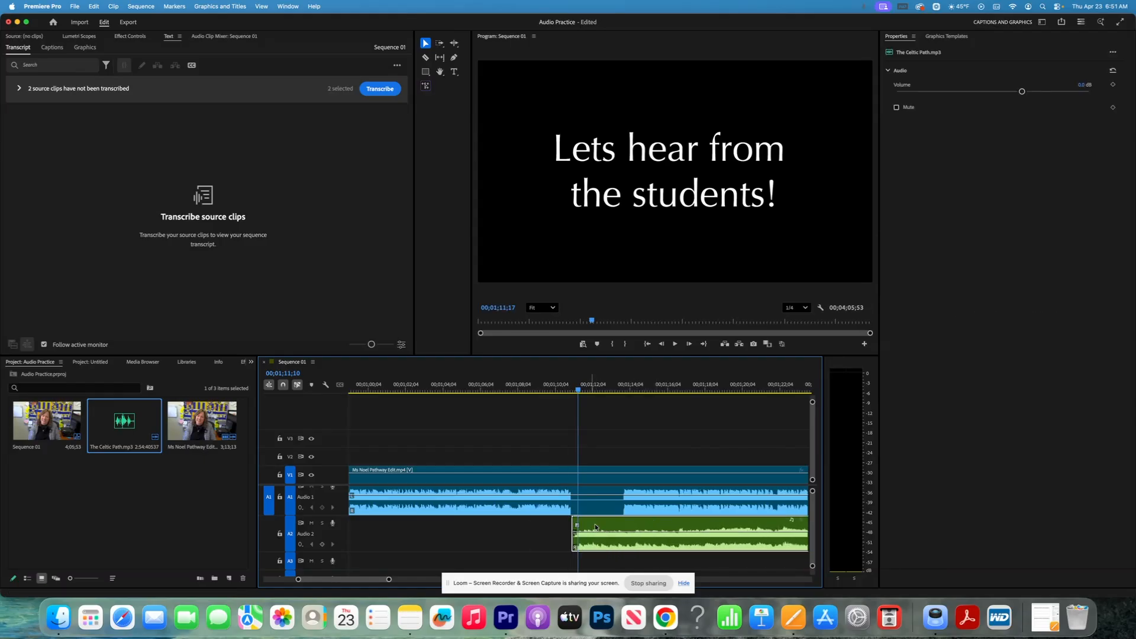
click(441, 384)
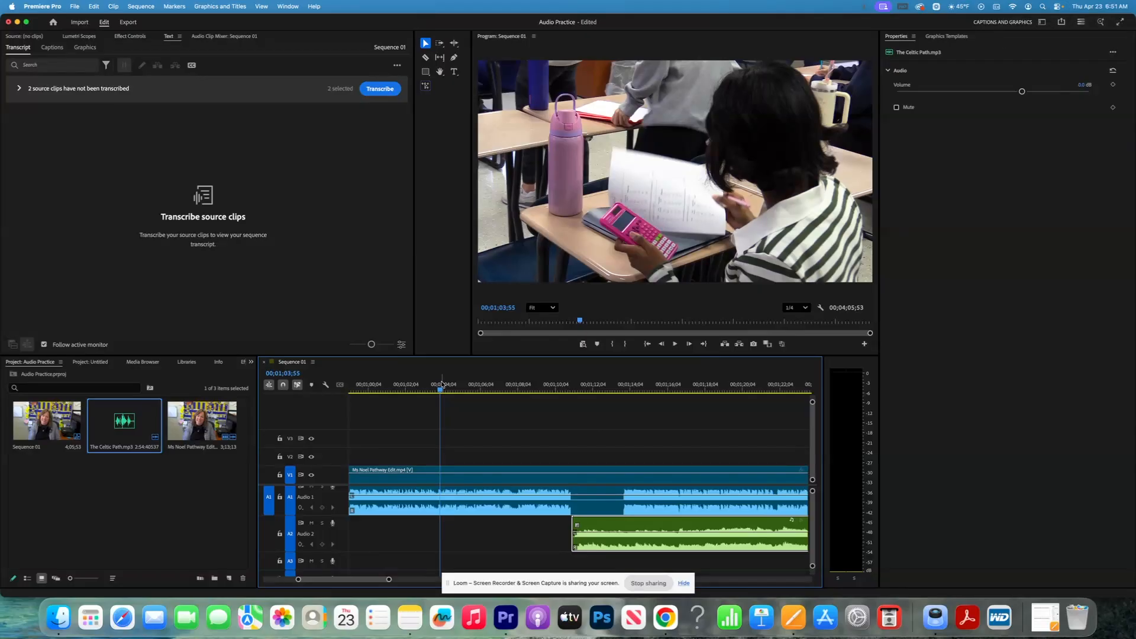
key(space)
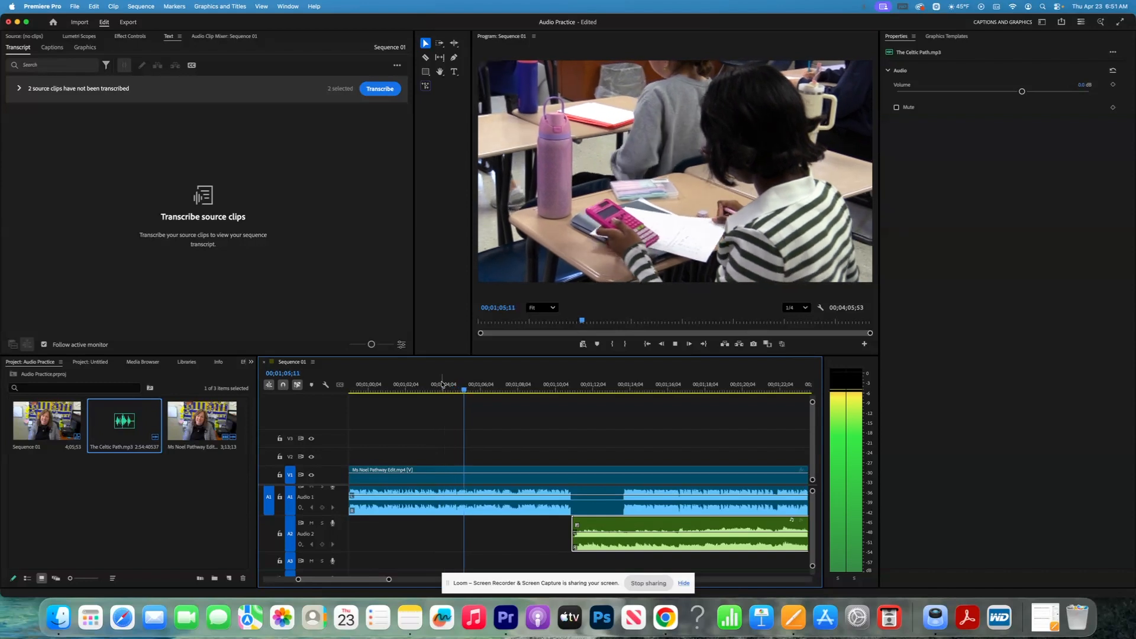
key(XF86AudioRaiseVolume)
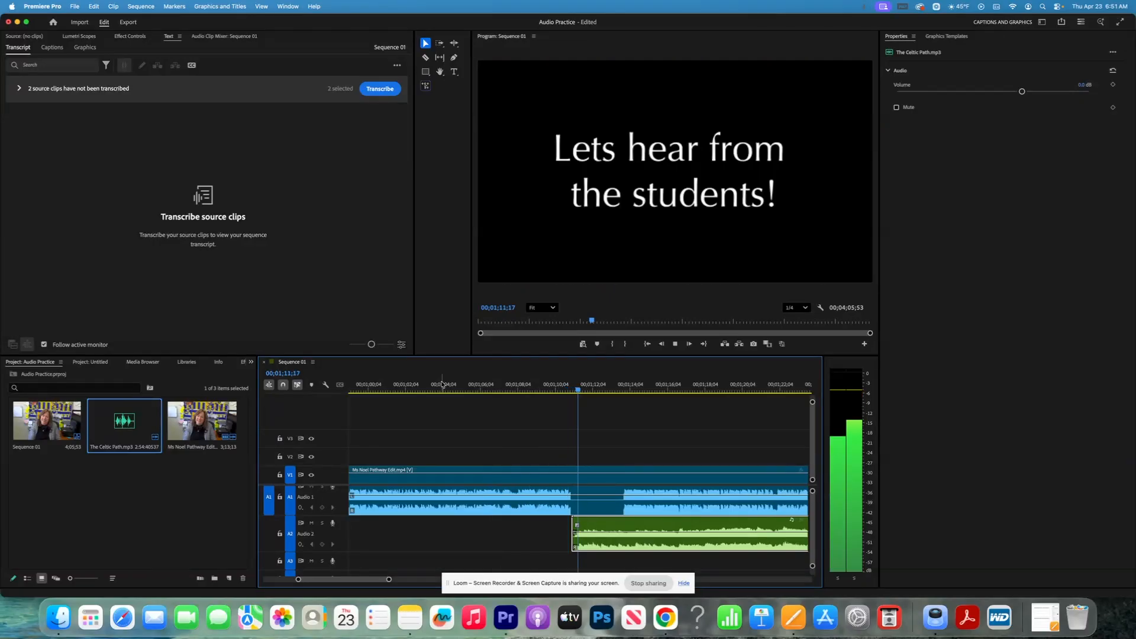
key(space)
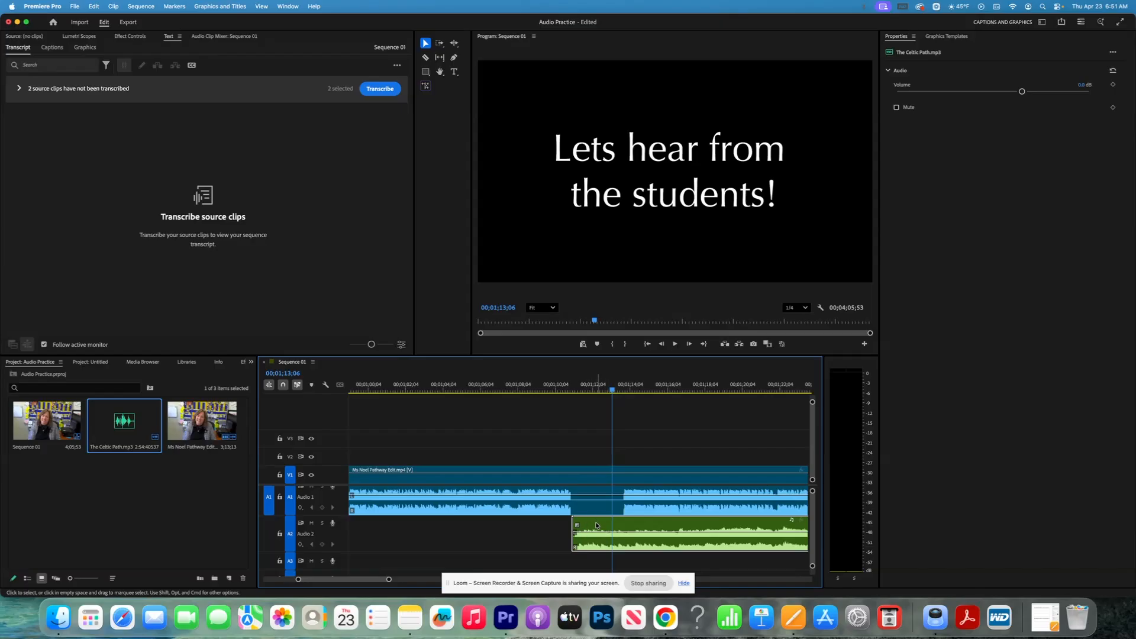
- Nudge The Celtic Path clip a few frames earlier on Audio 2 and scrub back before it
drag(601, 526, 591, 526)
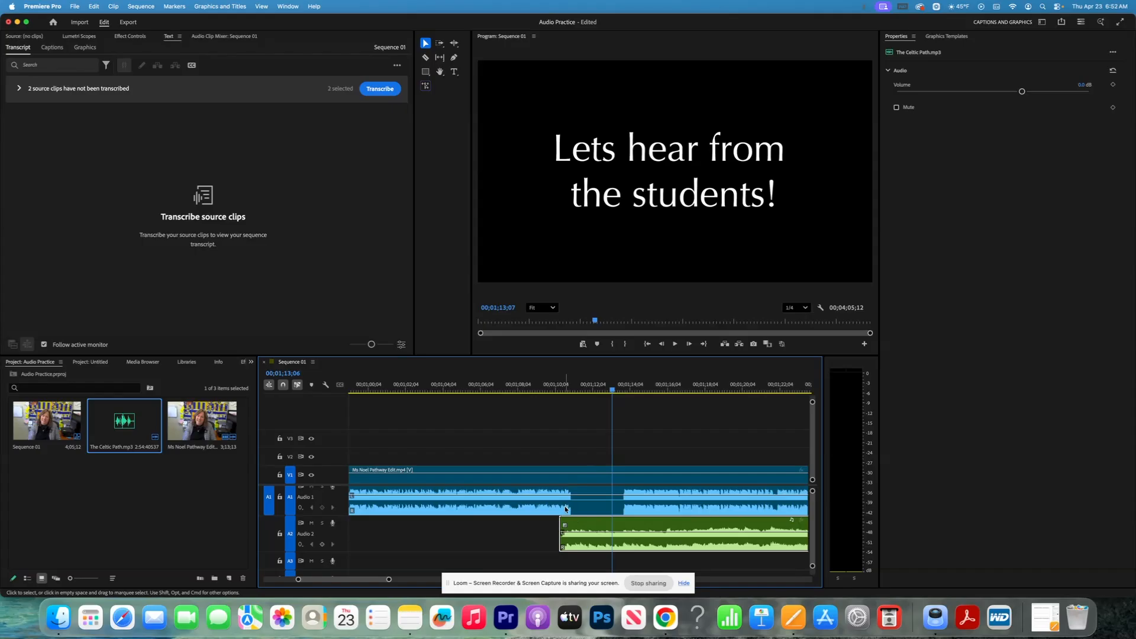
click(565, 507)
drag(613, 390, 553, 387)
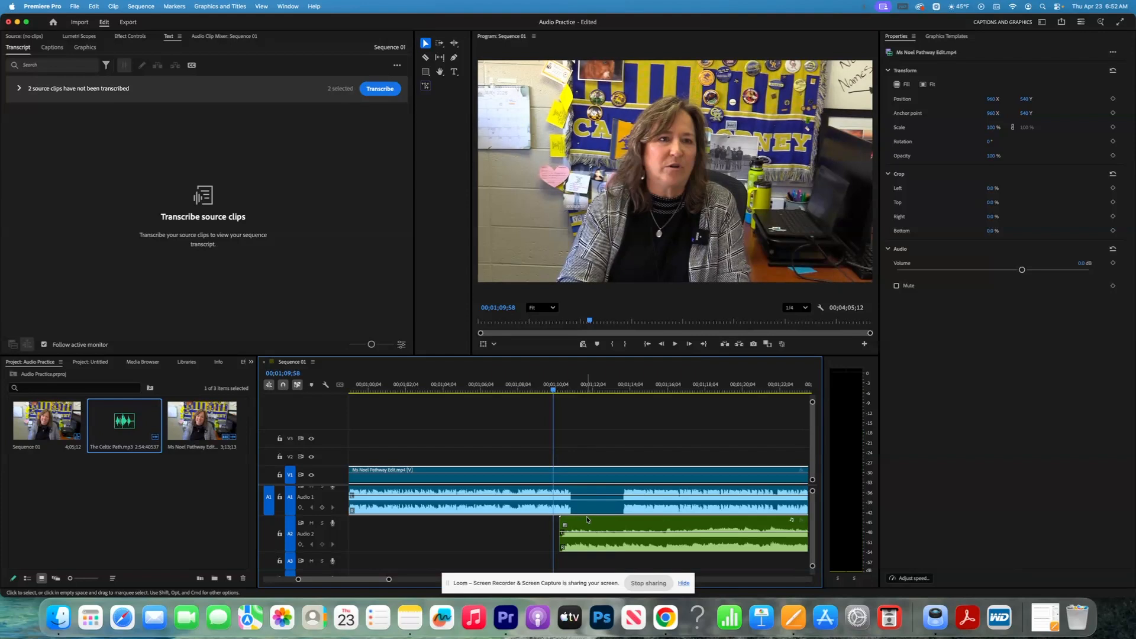
- Add two volume keyframes on the interview audio and lower the second to about -25 dB
click(322, 508)
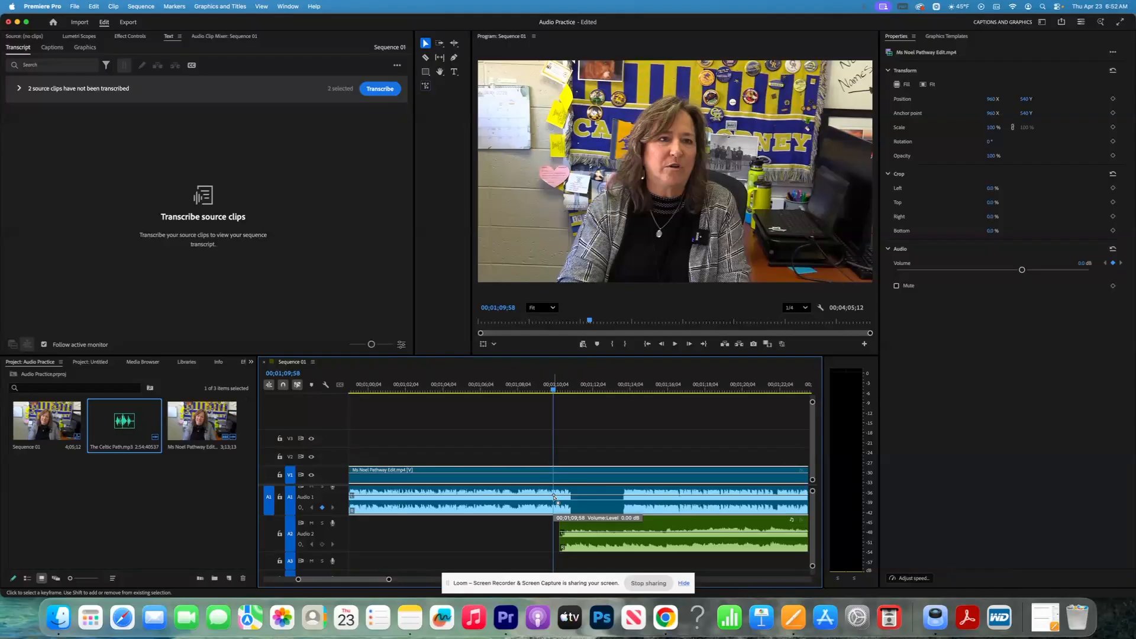
click(557, 390)
drag(558, 390, 567, 390)
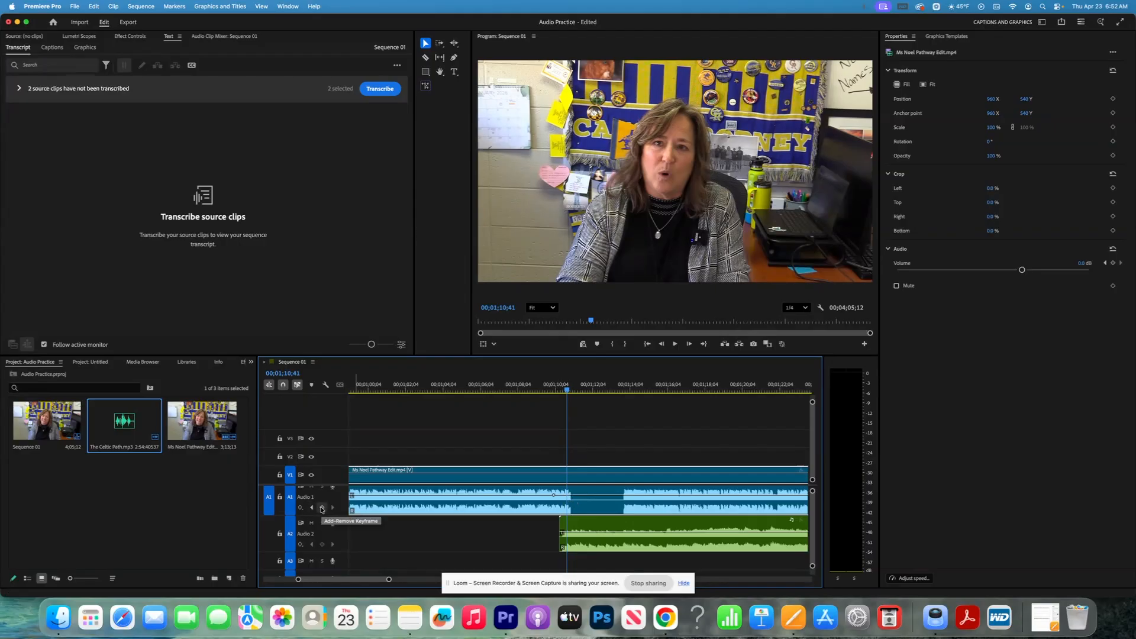
click(323, 508)
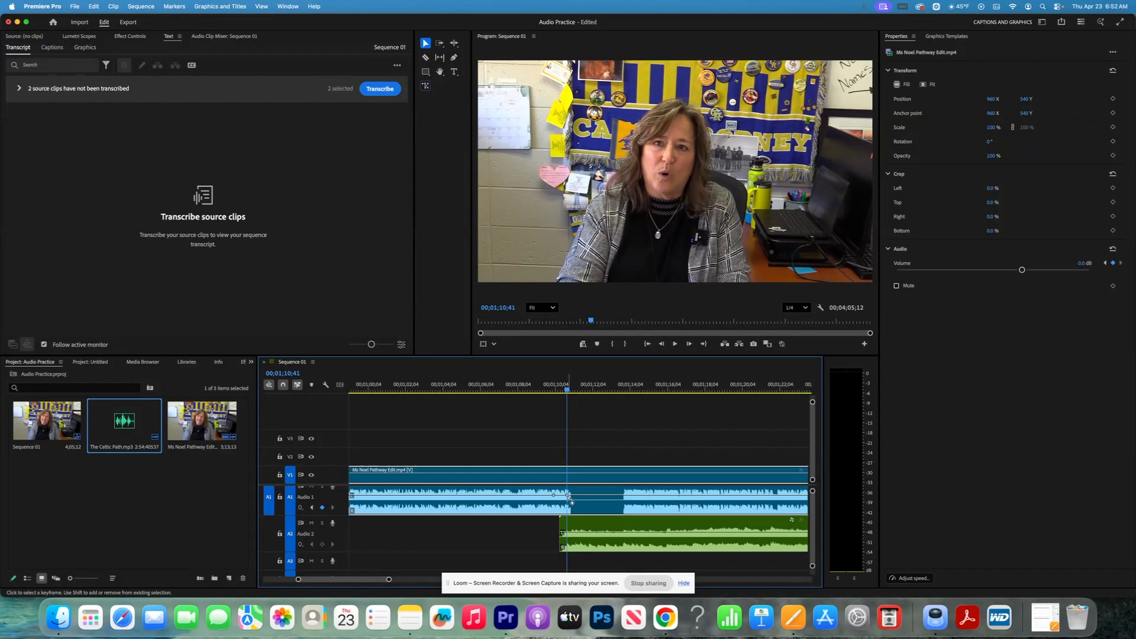
mouse_move(568, 497)
drag(568, 496, 568, 507)
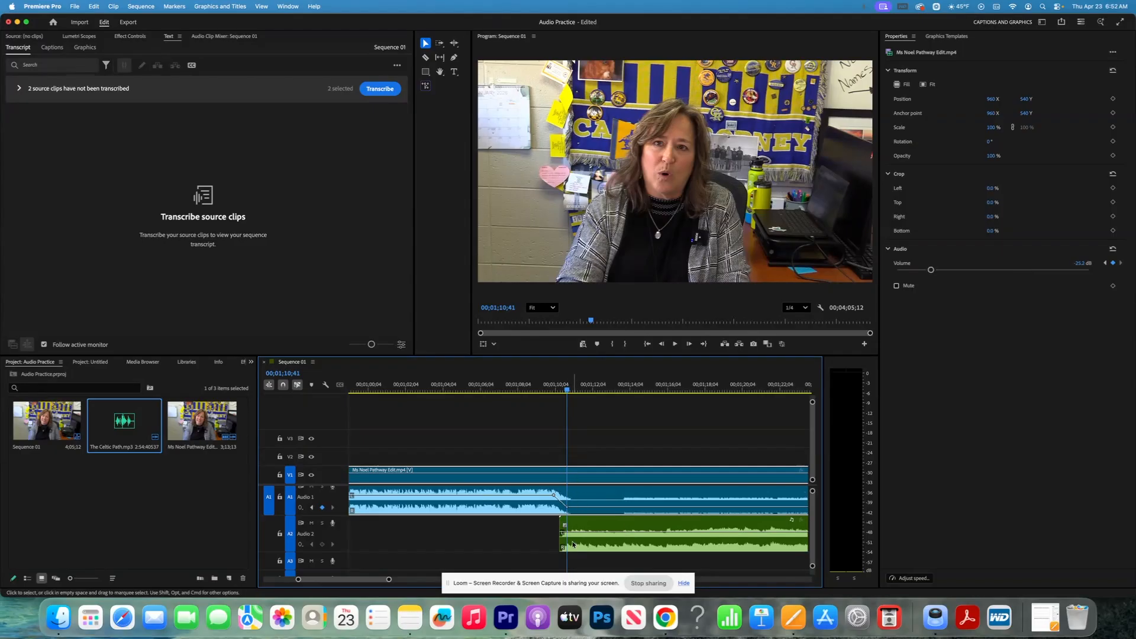
click(580, 527)
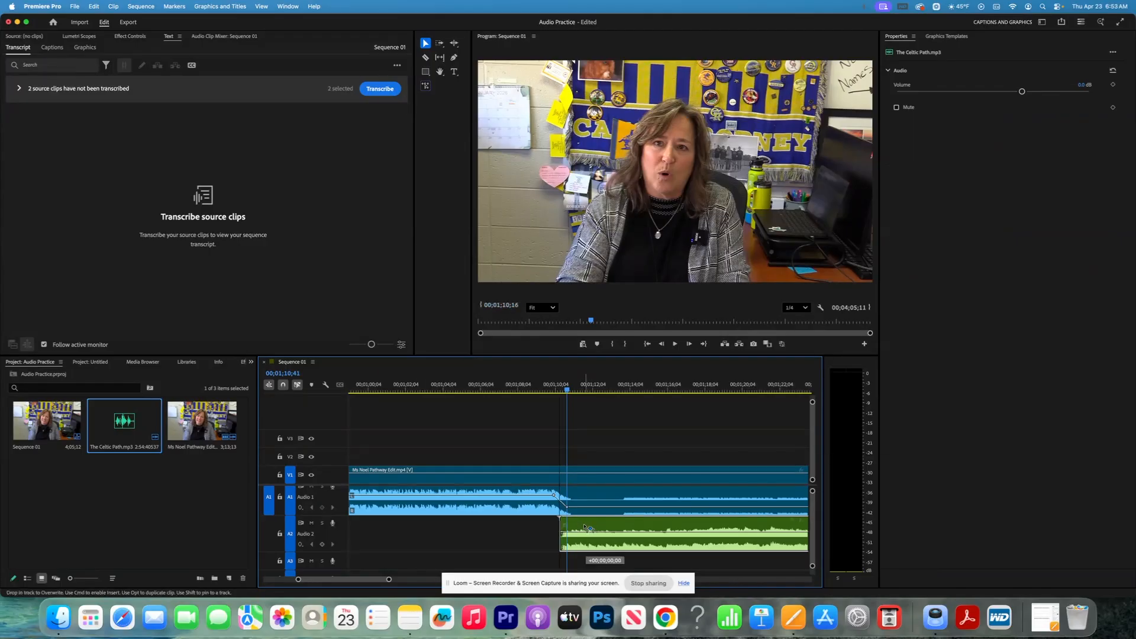
- Nudge The Celtic Path clip slightly earlier and park the playhead at its start
drag(583, 524, 583, 527)
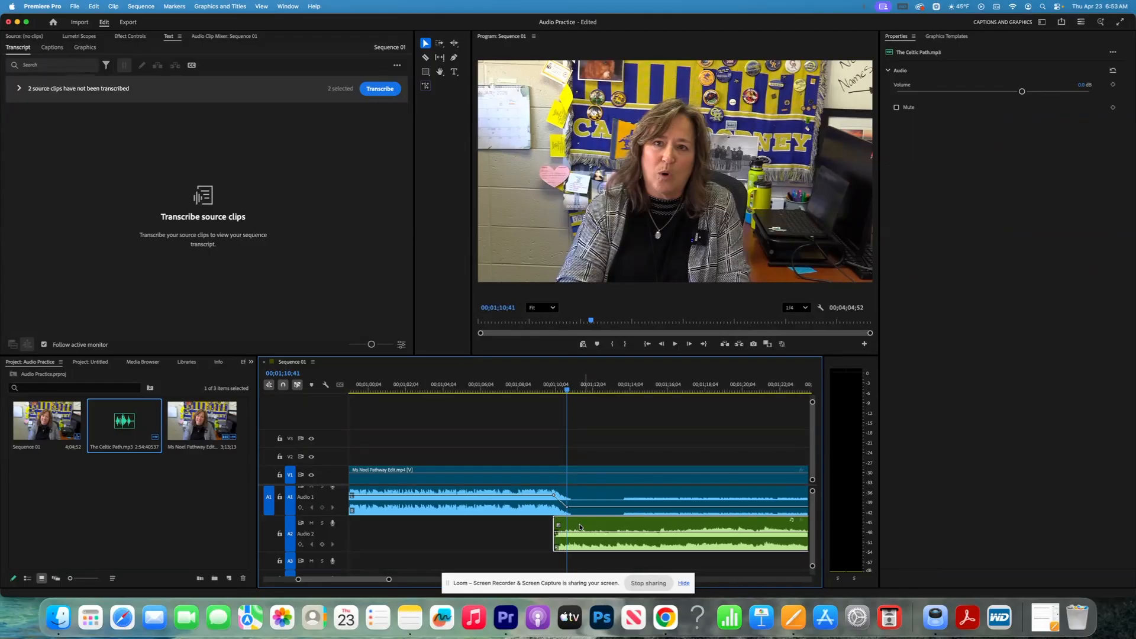
click(556, 390)
drag(556, 390, 553, 389)
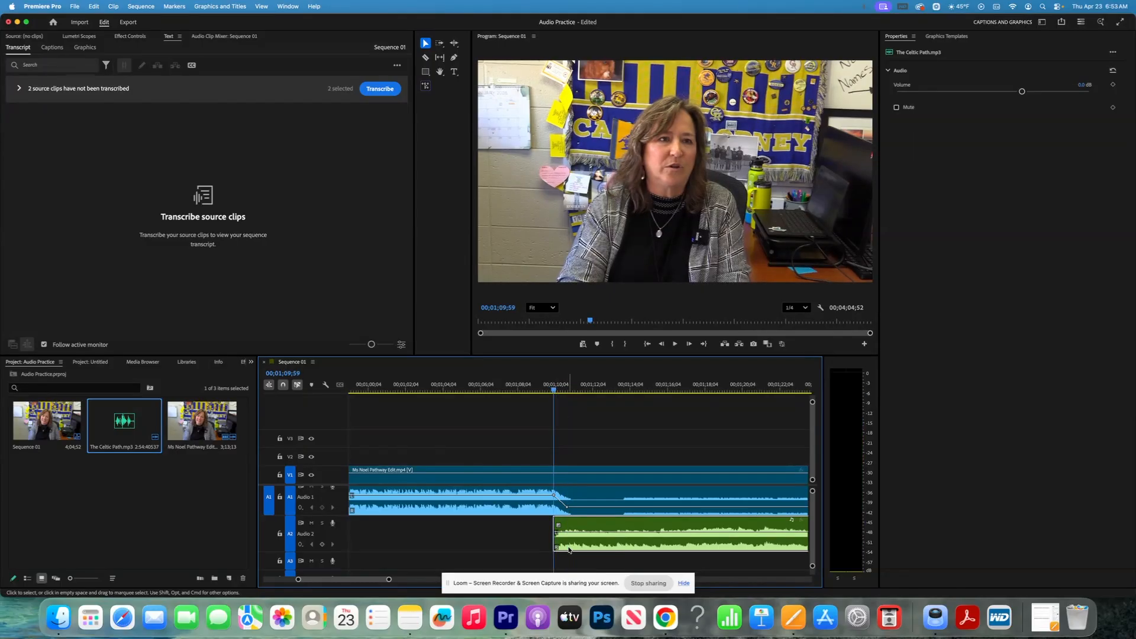
- Add two volume keyframes on The Celtic Path and pull the first down to -∞ dB
click(322, 544)
drag(554, 391, 567, 393)
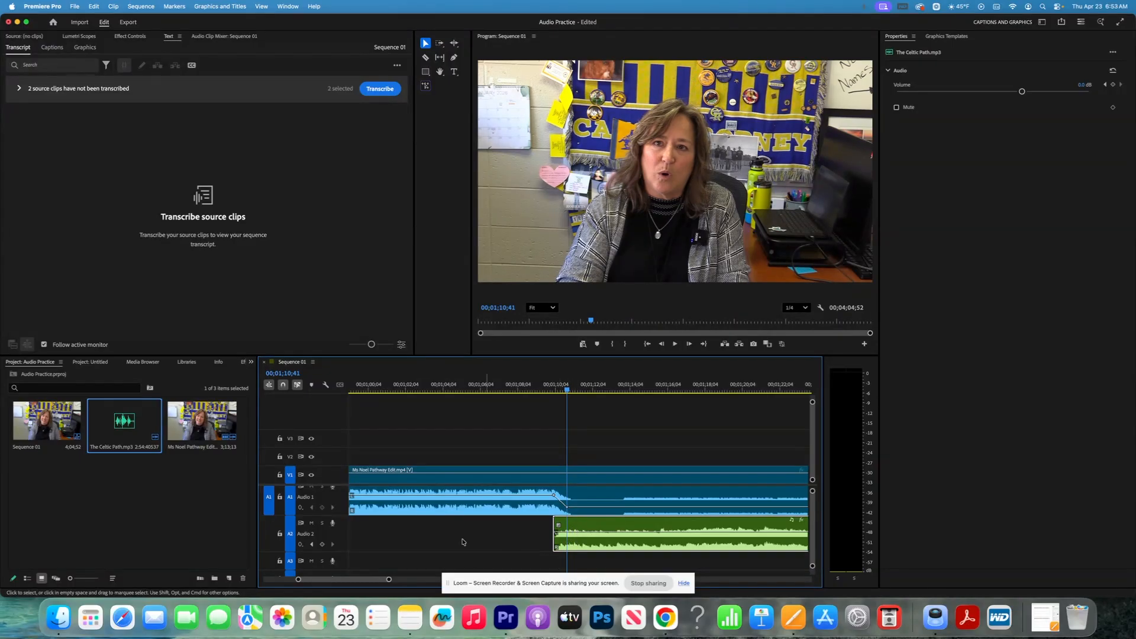
click(322, 544)
drag(568, 389, 553, 390)
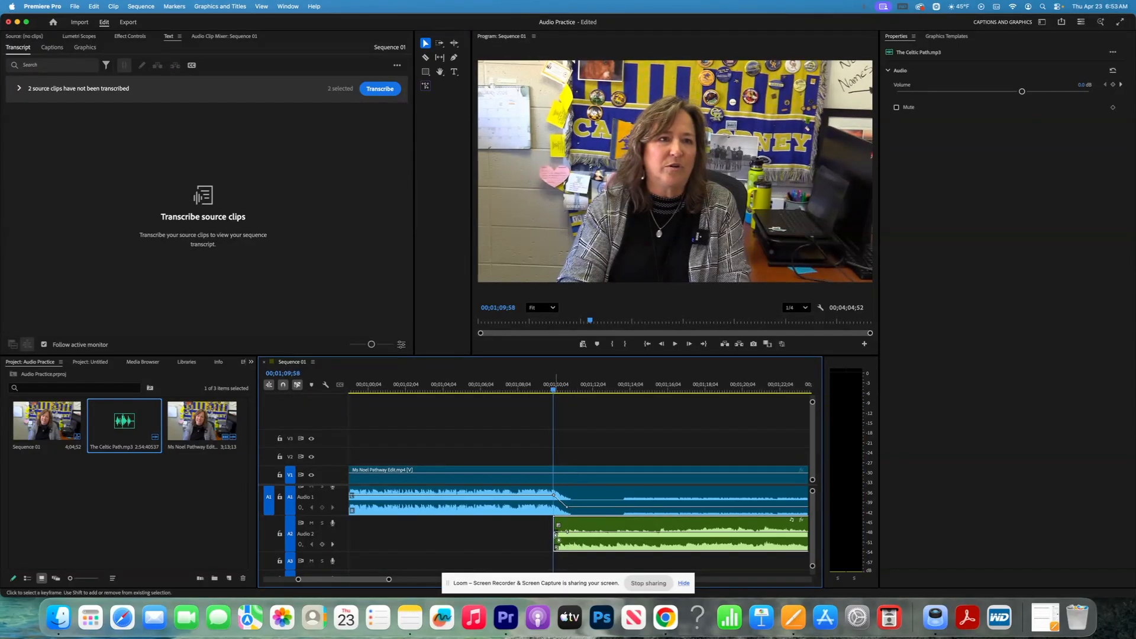
drag(559, 539, 557, 548)
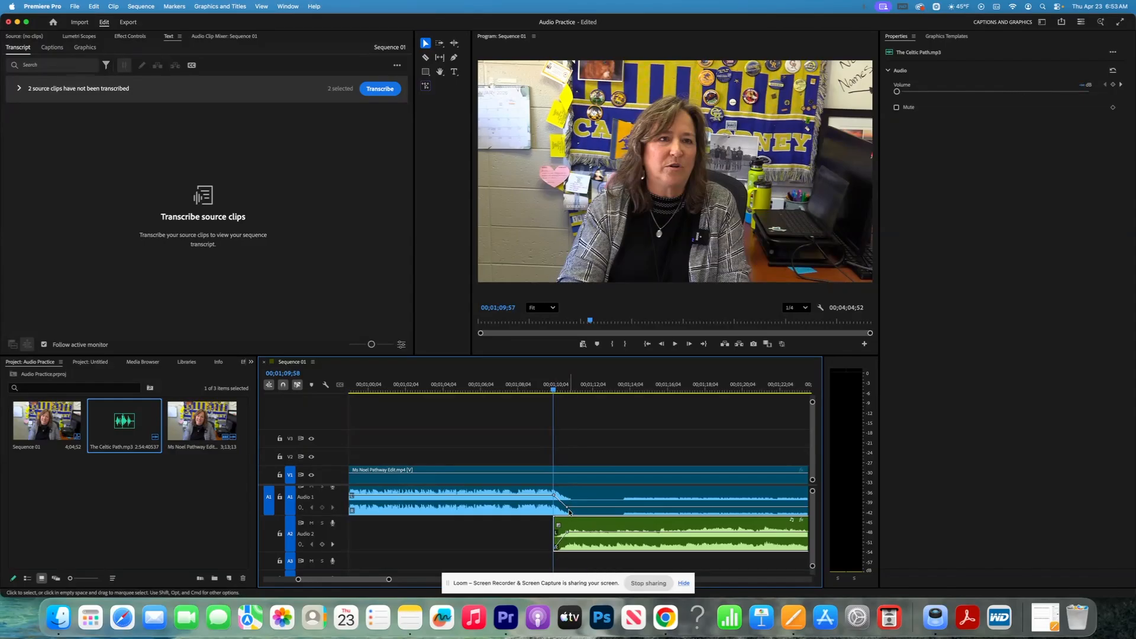
click(547, 391)
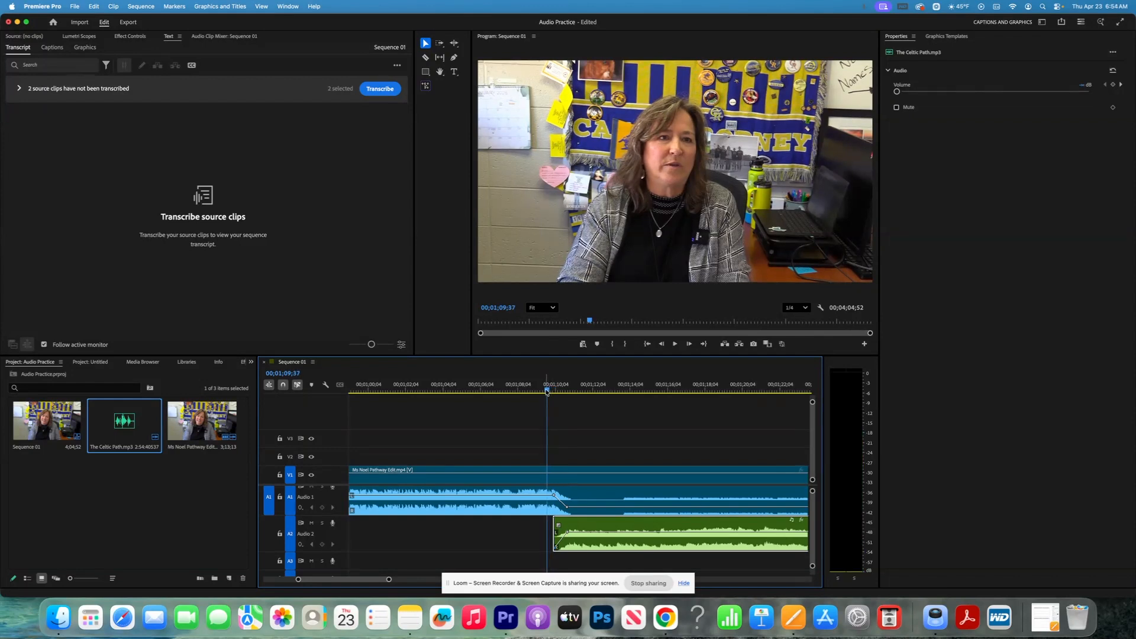
- Preview the crossfade, then shift The Celtic Path clip a few frames later on Audio 2
key(space)
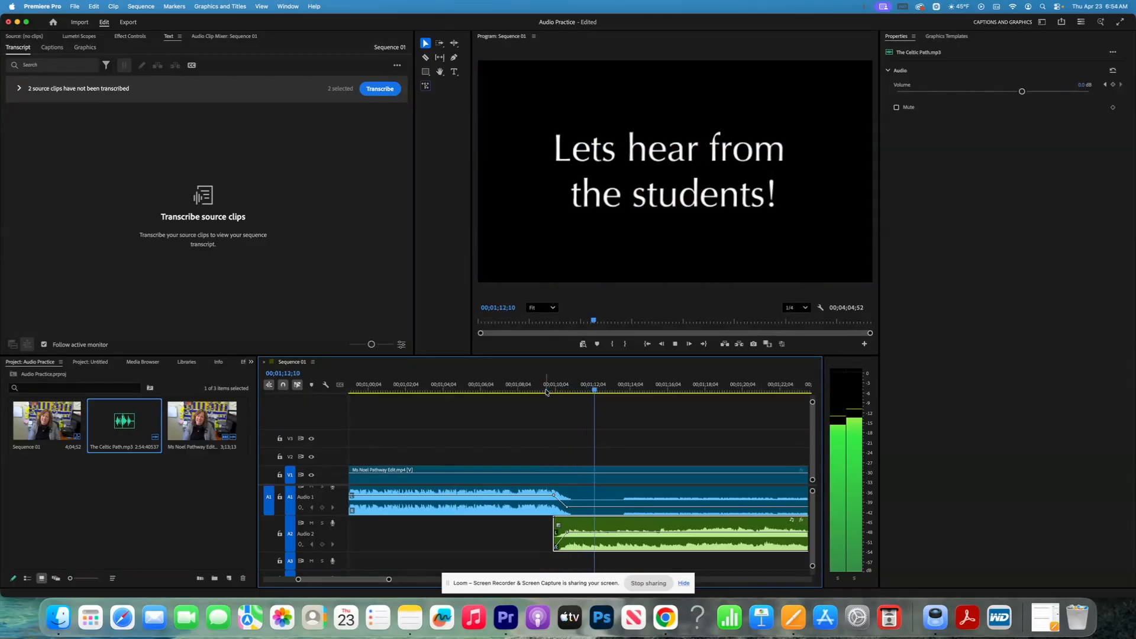
key(space)
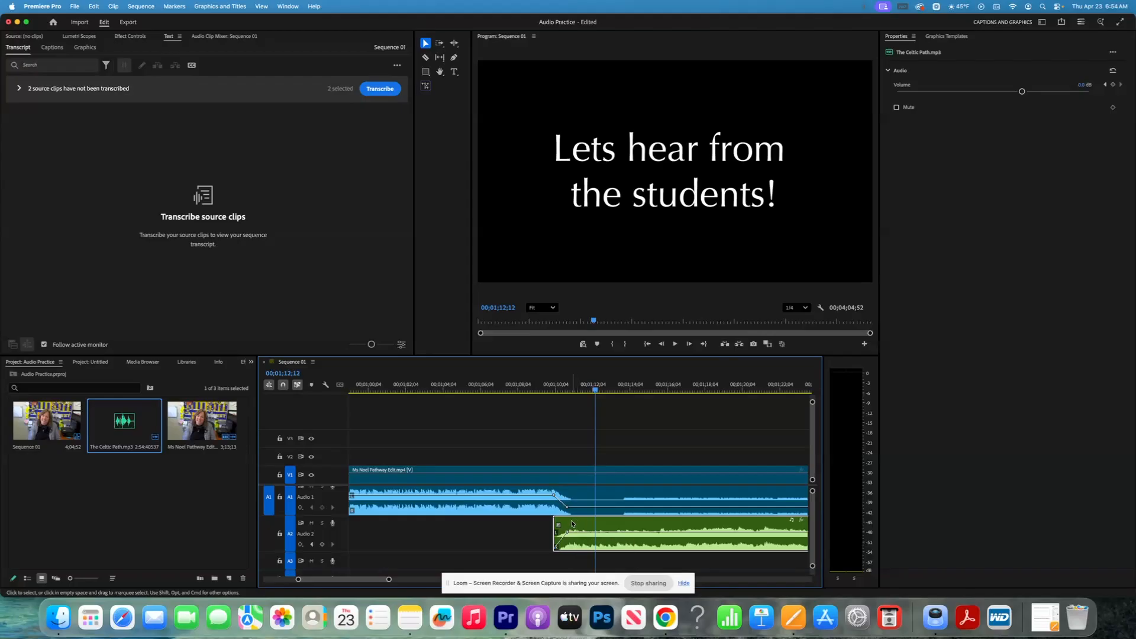
drag(572, 523, 582, 526)
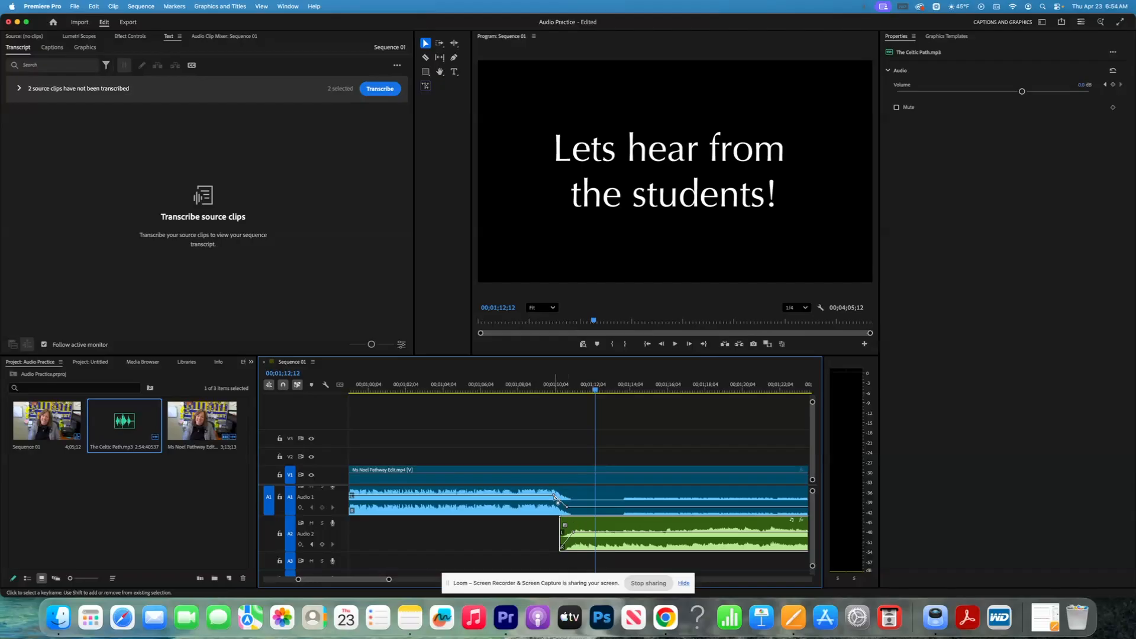
- Lower the interview's A1 fade keyframe, move the music fade-in keyframe later and higher, and replay
drag(554, 496, 566, 495)
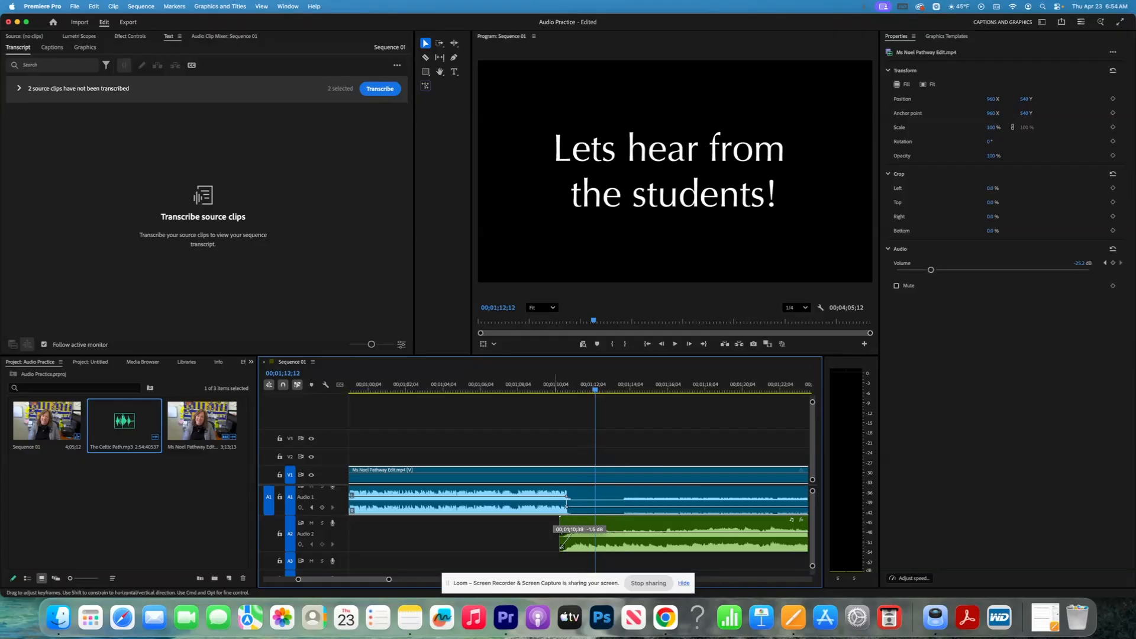
drag(566, 536, 598, 511)
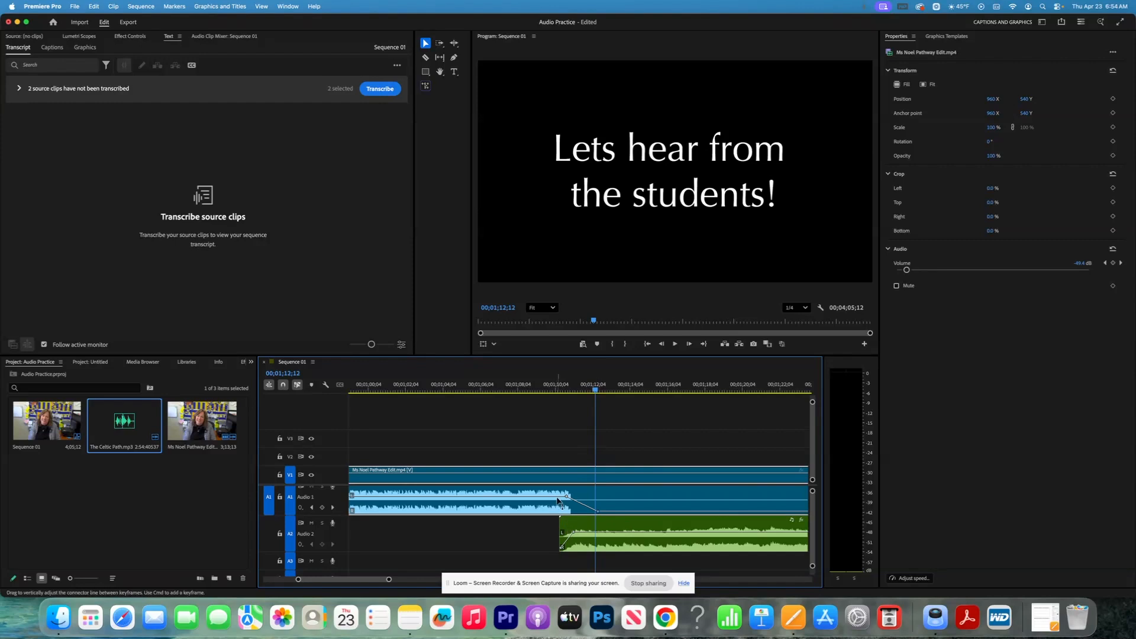
click(574, 532)
drag(574, 531, 584, 531)
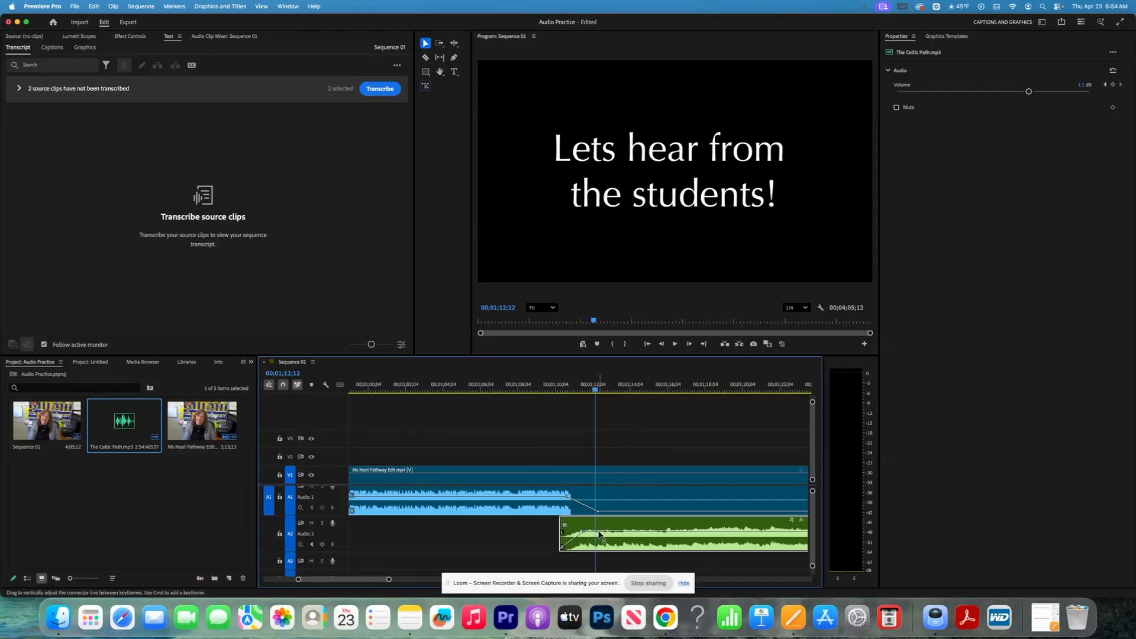
drag(584, 532, 588, 529)
click(556, 388)
key(space)
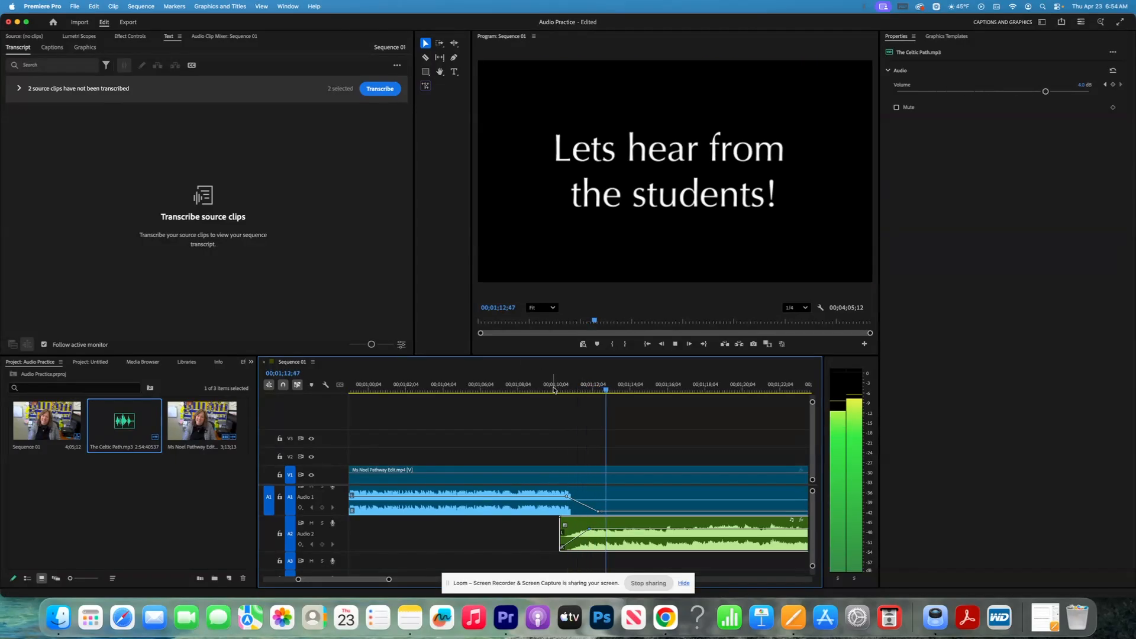
- Stop playback and widen the timeline zoom scrollbar to show the A1 and A2 crossfade together
key(space)
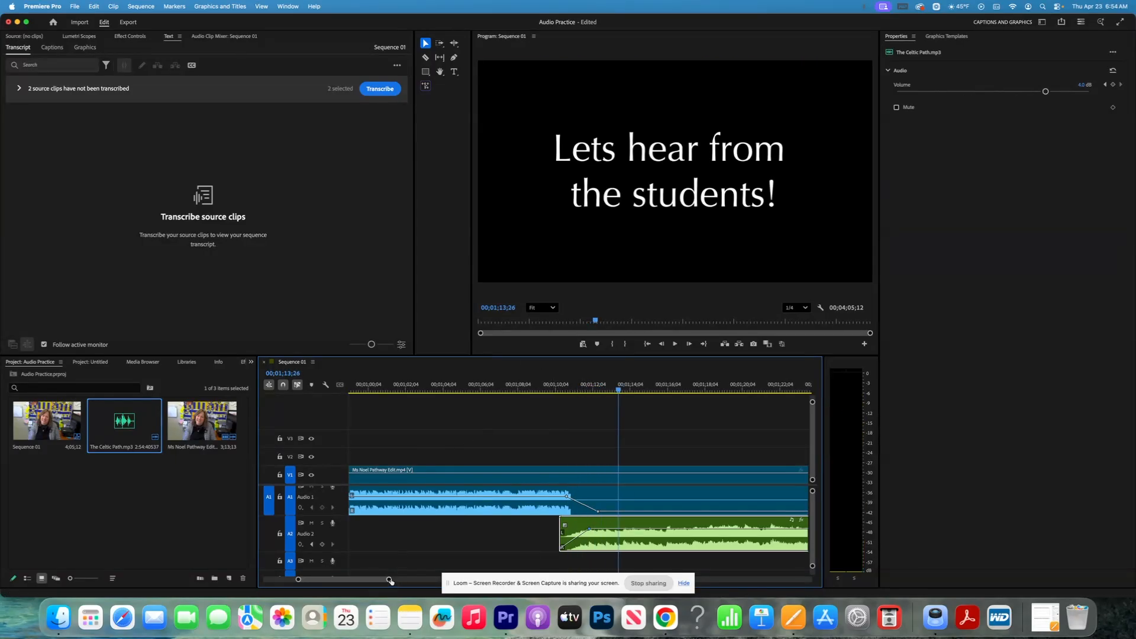
drag(388, 581, 597, 573)
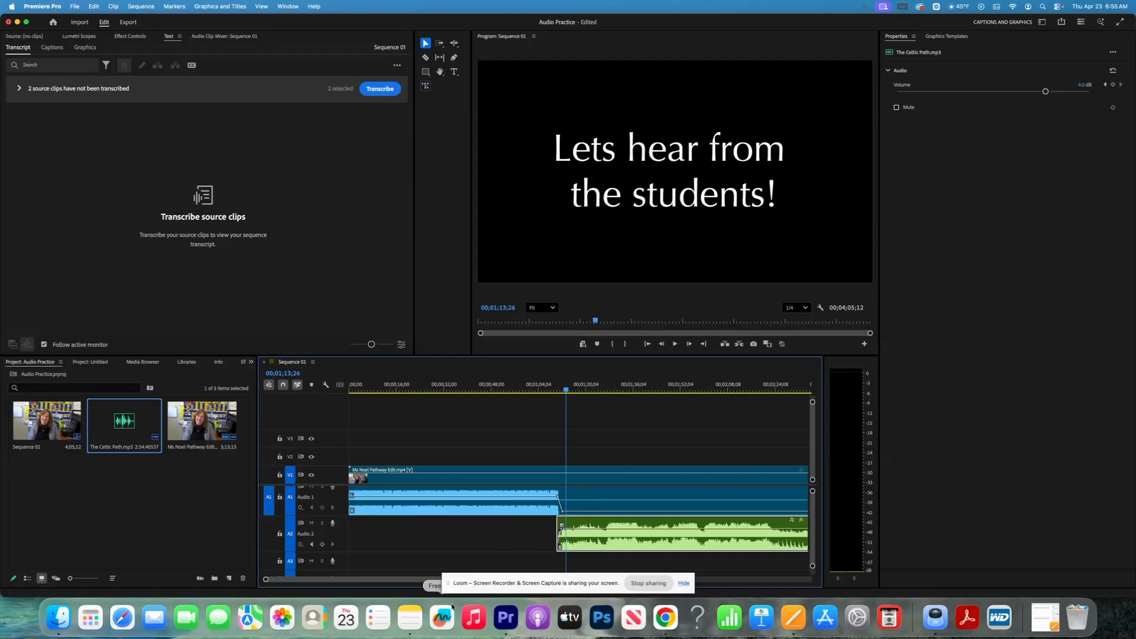
mouse_move(423, 580)
mouse_down()
mouse_move(490, 584)
mouse_move(427, 582)
mouse_up()
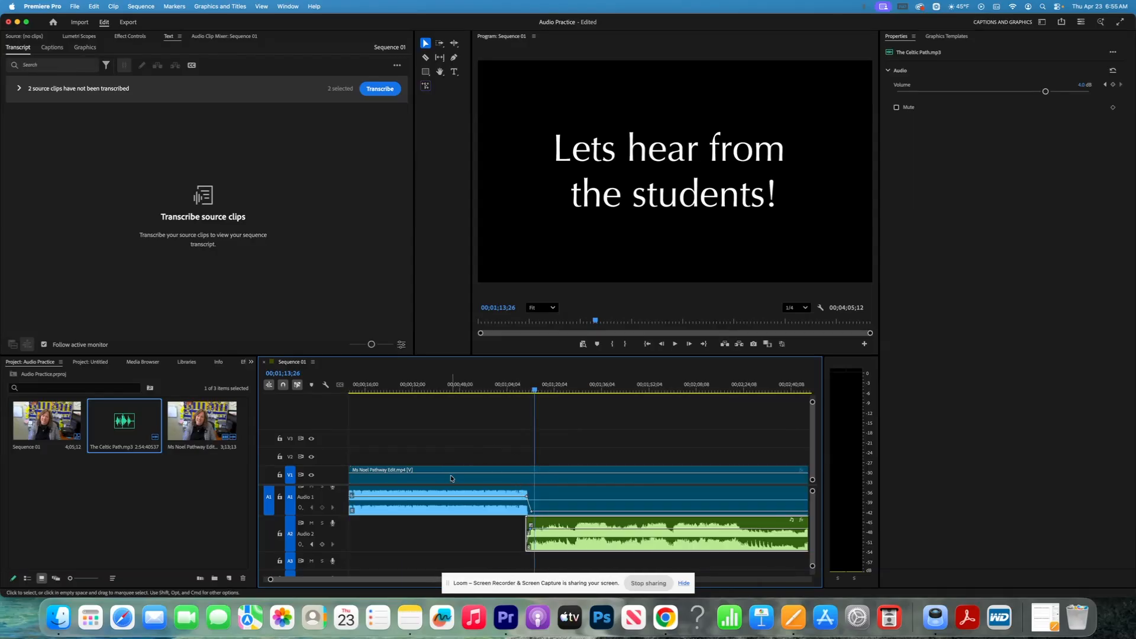